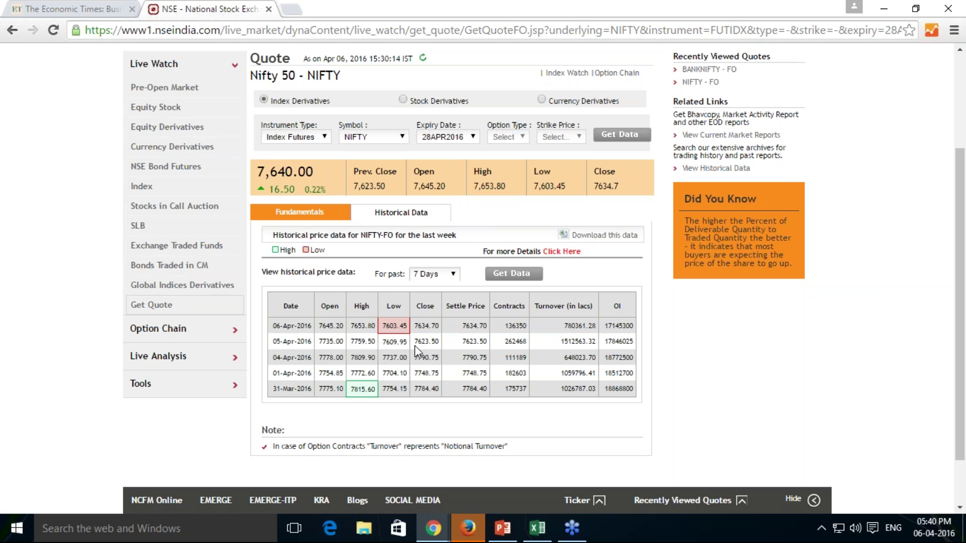
# Switch to the fibonacci-ratio.xlsx workbook in Excel and add the labels High in E25, low in F25 and LTP in R28.
pyautogui.click(537, 534)
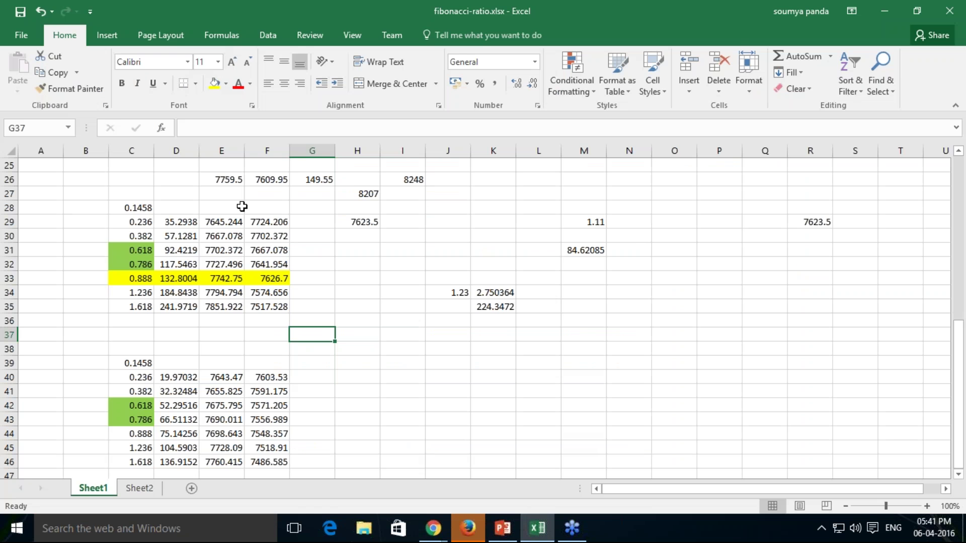
pyautogui.click(232, 181)
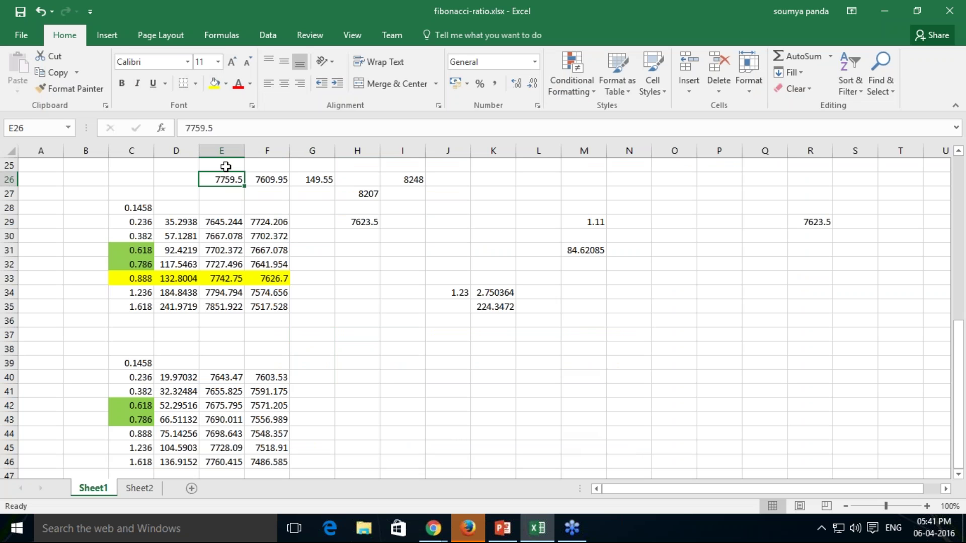
pyautogui.click(225, 167)
pyautogui.write('High')
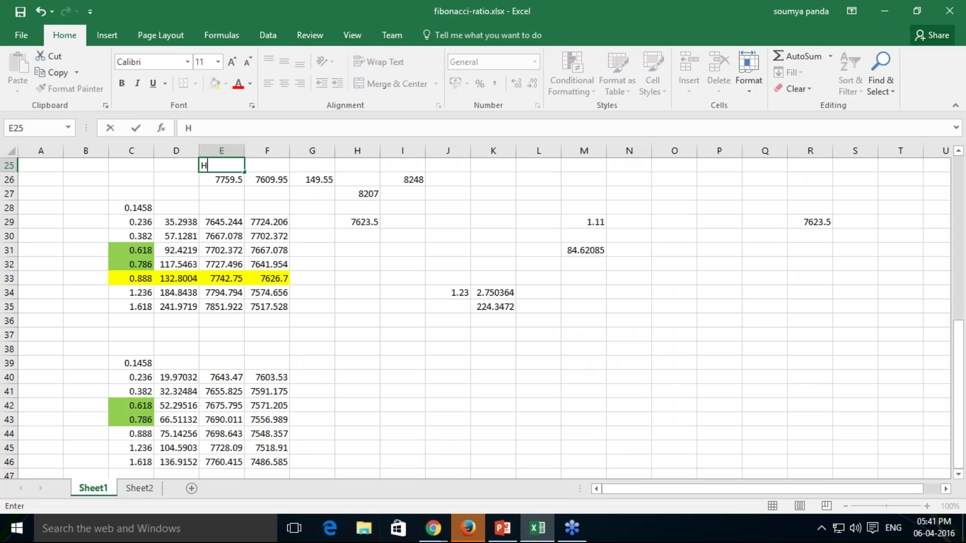
pyautogui.click(267, 169)
pyautogui.write('low')
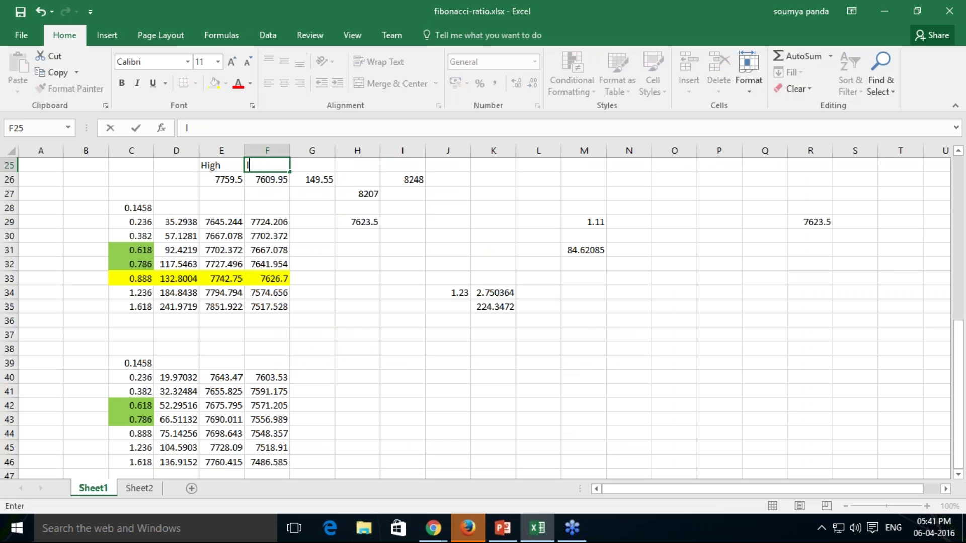
pyautogui.click(815, 206)
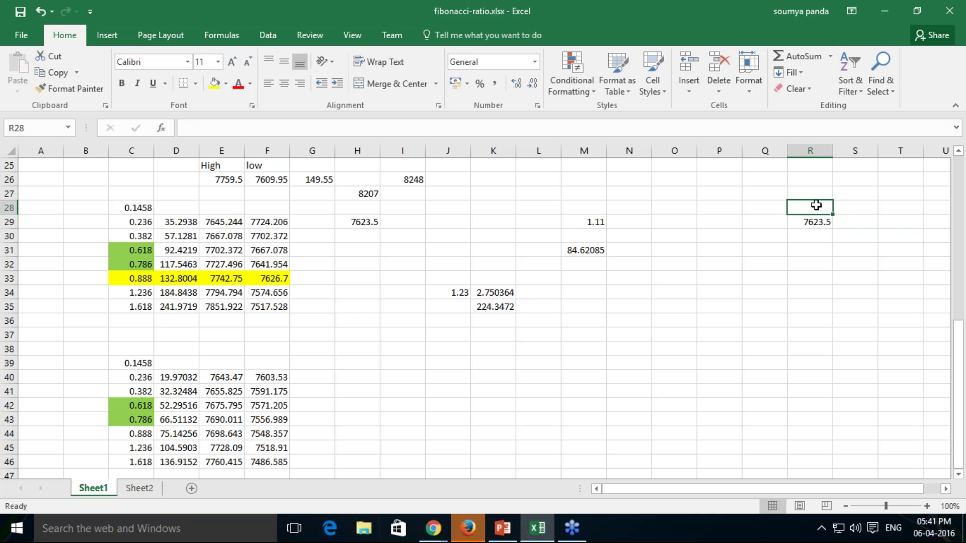
pyautogui.write('LTP')
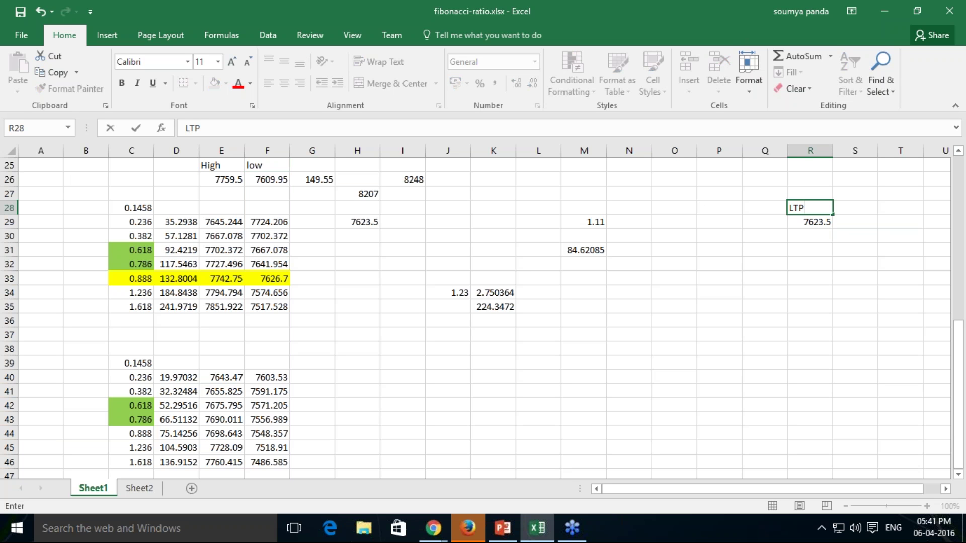
# Enter 5th april 2016 in C26 and auto-fit the width of column C.
pyautogui.click(135, 179)
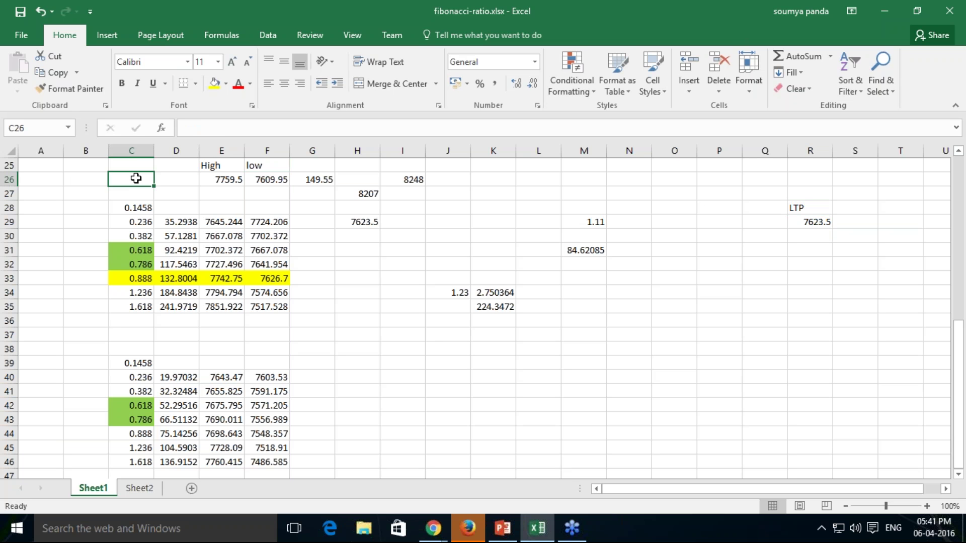
pyautogui.write('5th april 2016')
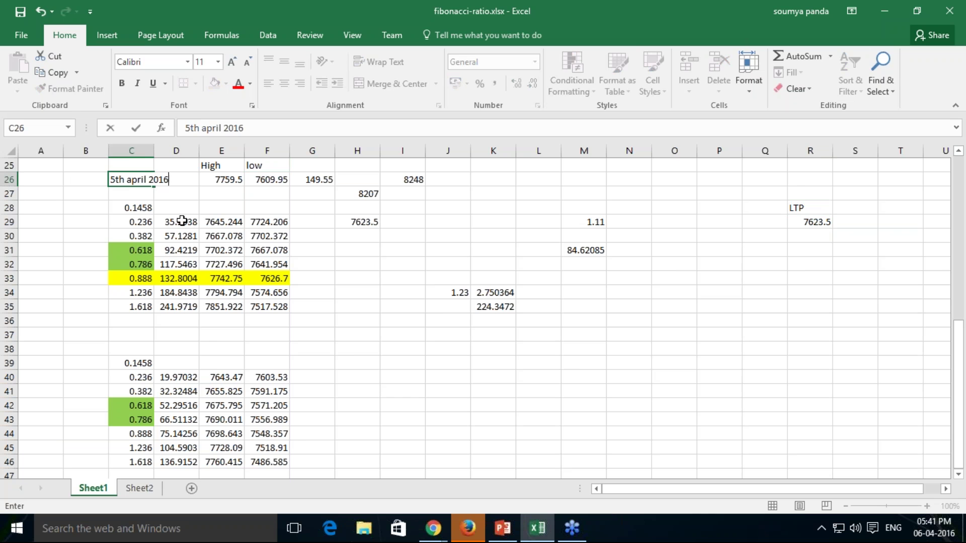
pyautogui.click(179, 205)
pyautogui.doubleClick(154, 150)
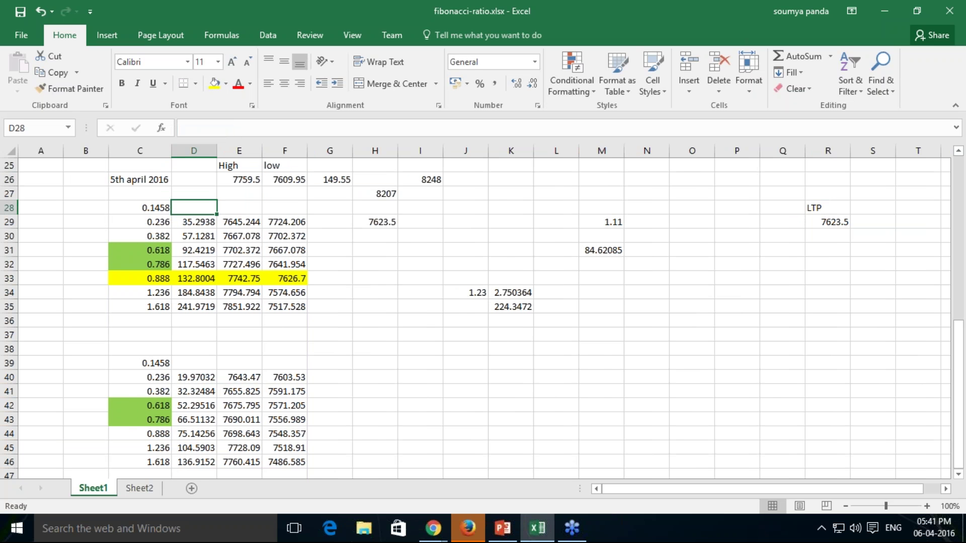
# Review the high and low prices in E26 and F26 and the price range formula in G26.
pyautogui.click(244, 183)
pyautogui.click(301, 180)
pyautogui.click(329, 180)
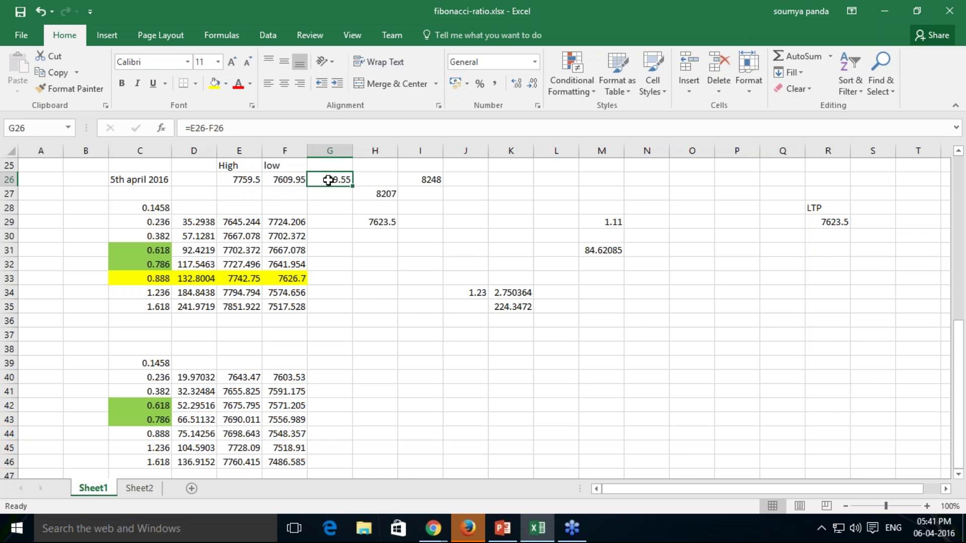
pyautogui.doubleClick(328, 180)
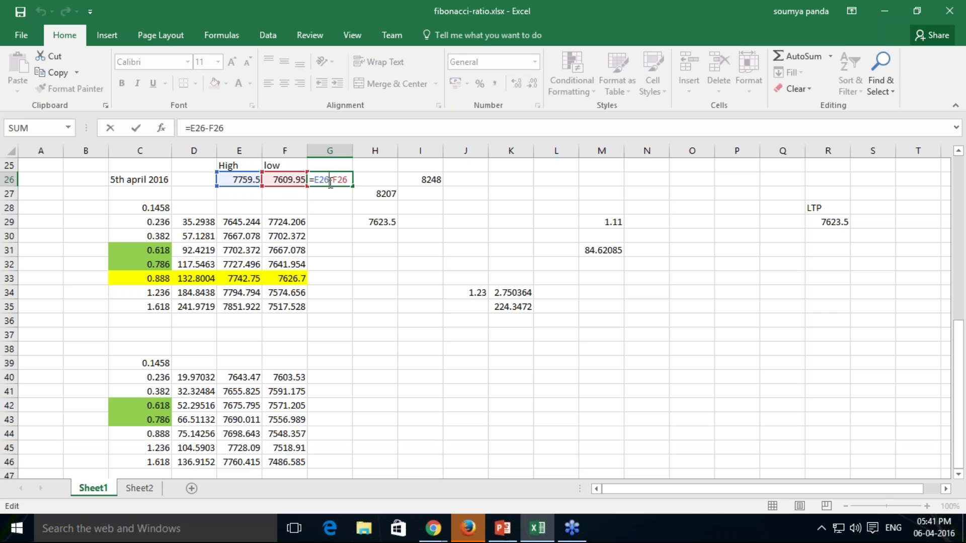
pyautogui.hotkey('ctrl', 'Return')
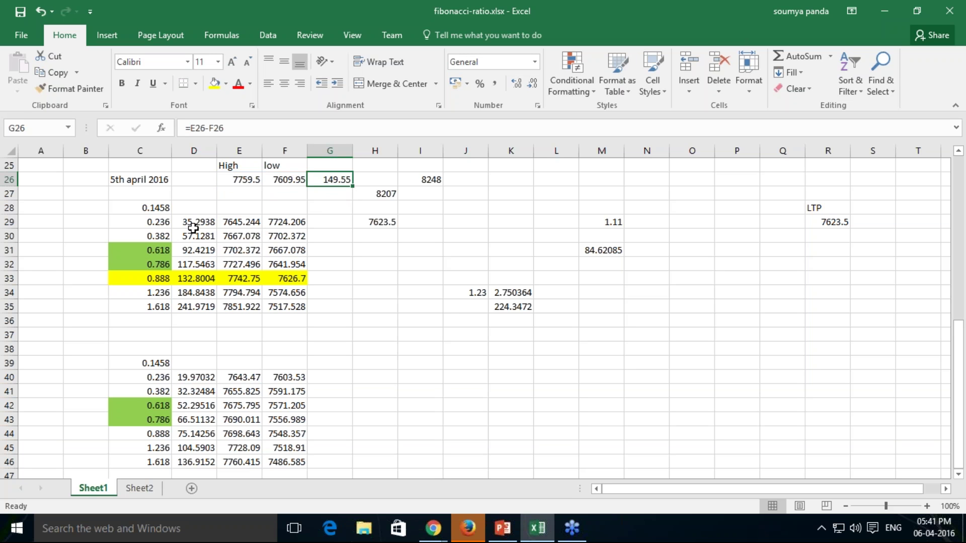
# Inspect the Fibonacci ratio in C29 and the formulas in E29 and F29 for resistance and support.
pyautogui.click(161, 222)
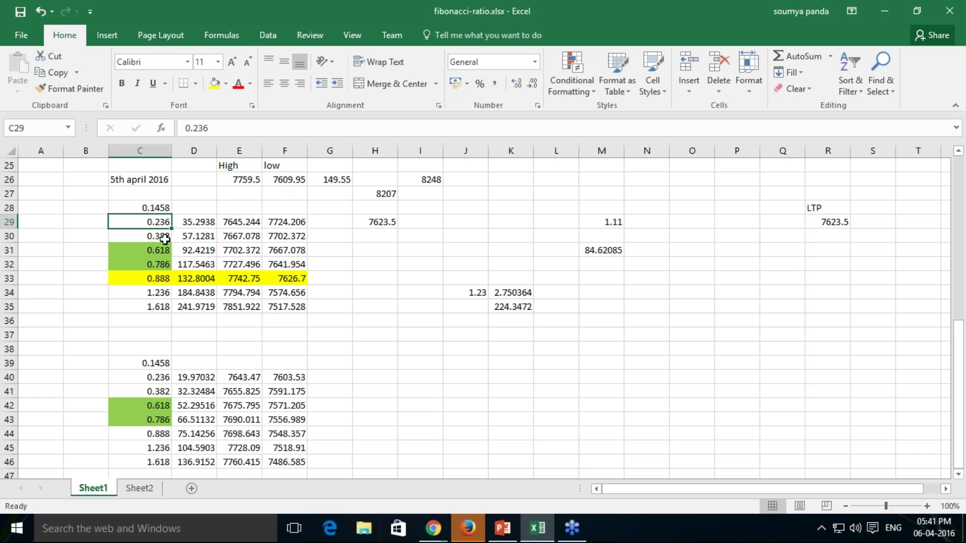
pyautogui.click(937, 35)
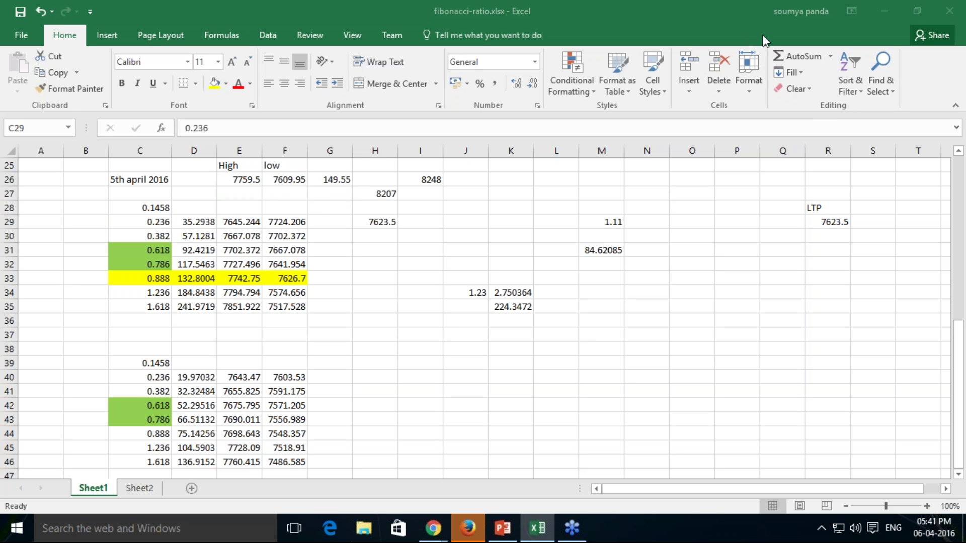
pyautogui.click(196, 223)
pyautogui.doubleClick(239, 223)
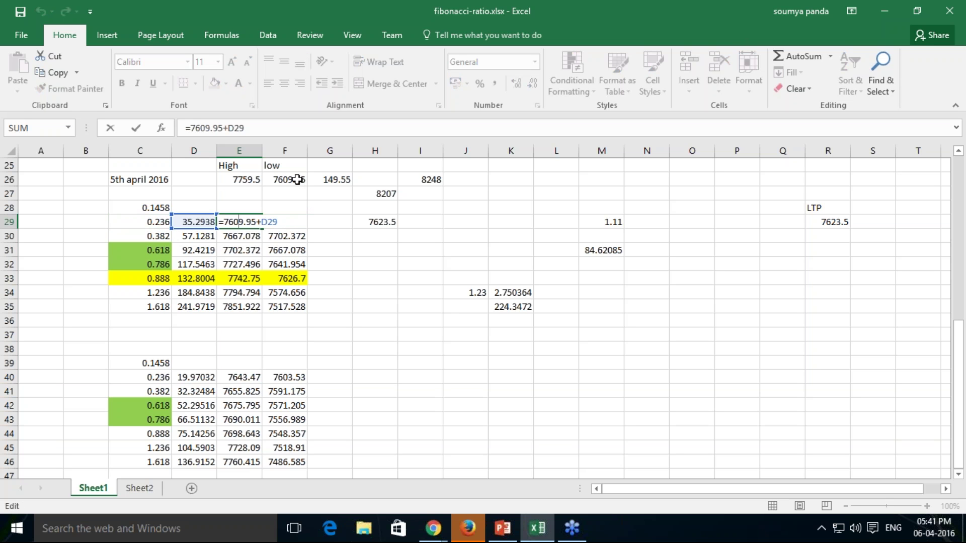
pyautogui.click(297, 201)
pyautogui.doubleClick(302, 222)
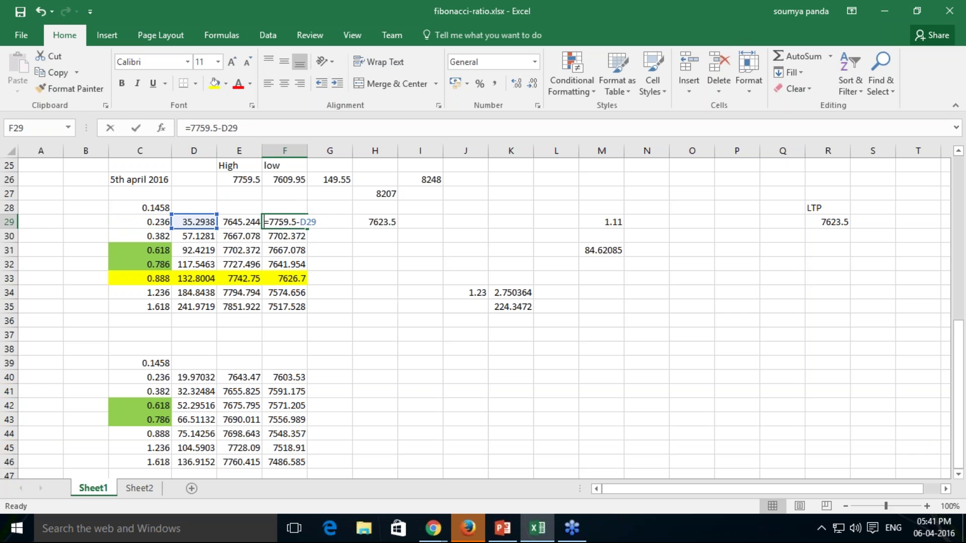
pyautogui.press('Escape')
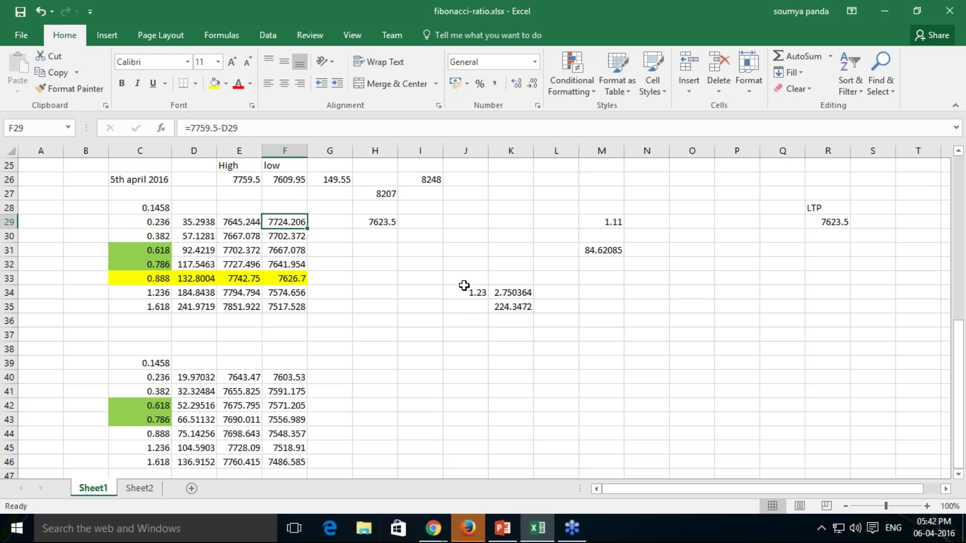
# Examine the price in H29 against the support levels in F29 to F35.
pyautogui.click(388, 224)
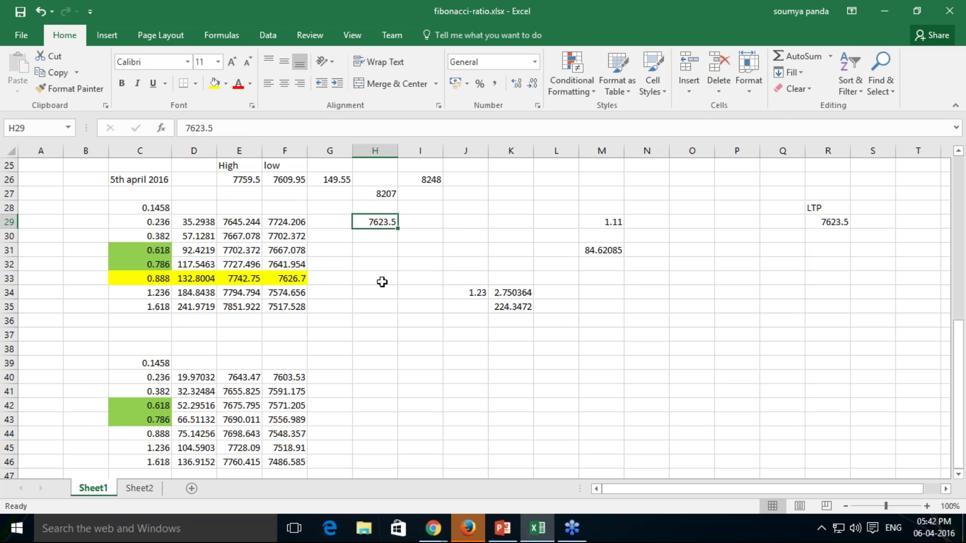
pyautogui.click(299, 281)
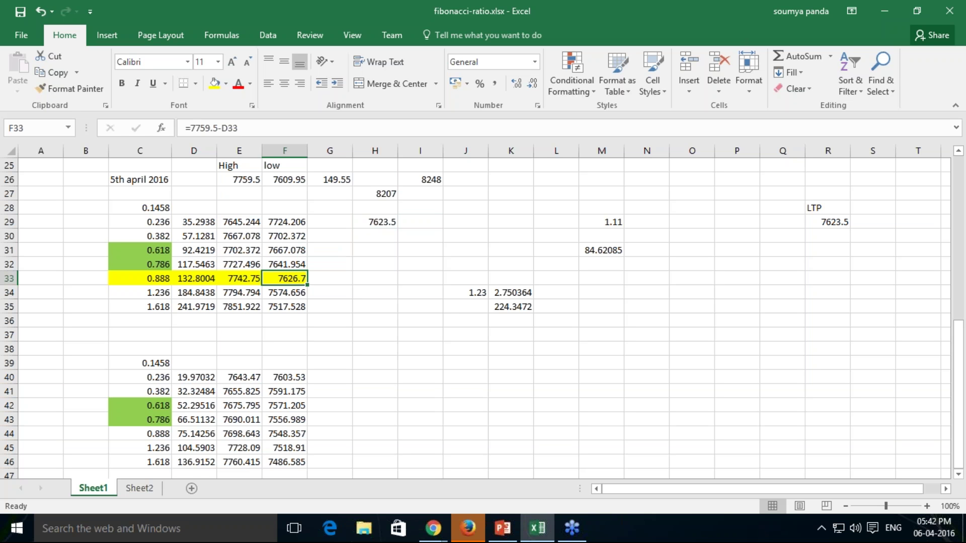
pyautogui.click(277, 252)
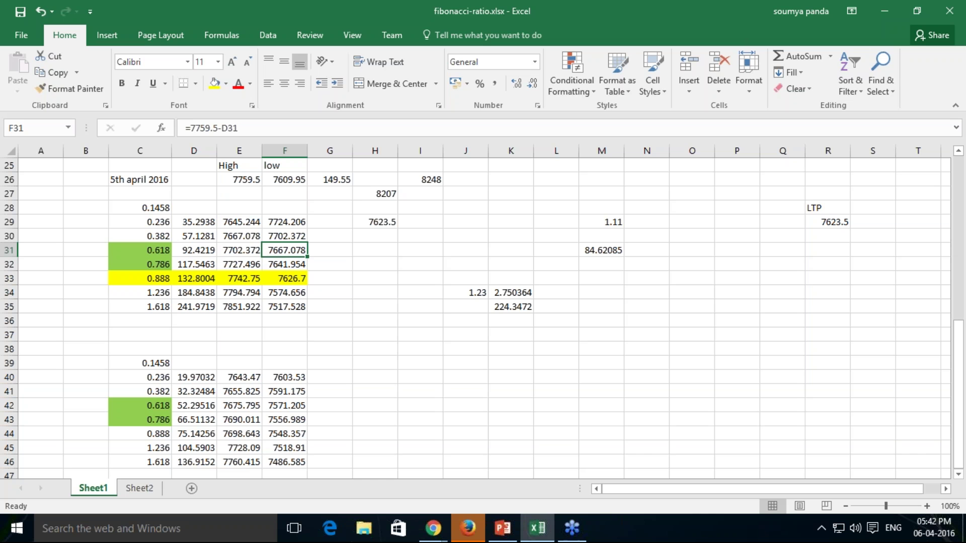
pyautogui.click(301, 277)
pyautogui.click(292, 252)
pyautogui.press('Up')
pyautogui.press('Up')
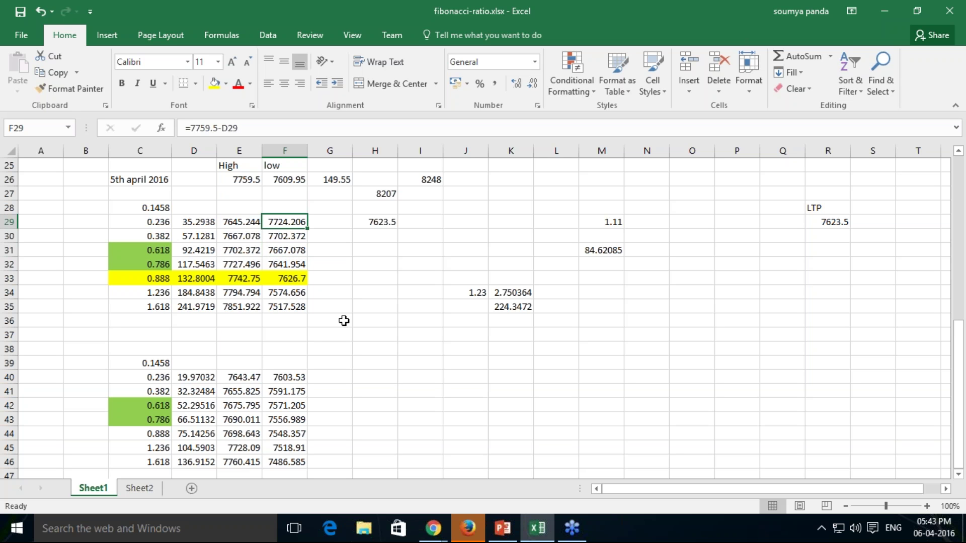
pyautogui.click(299, 281)
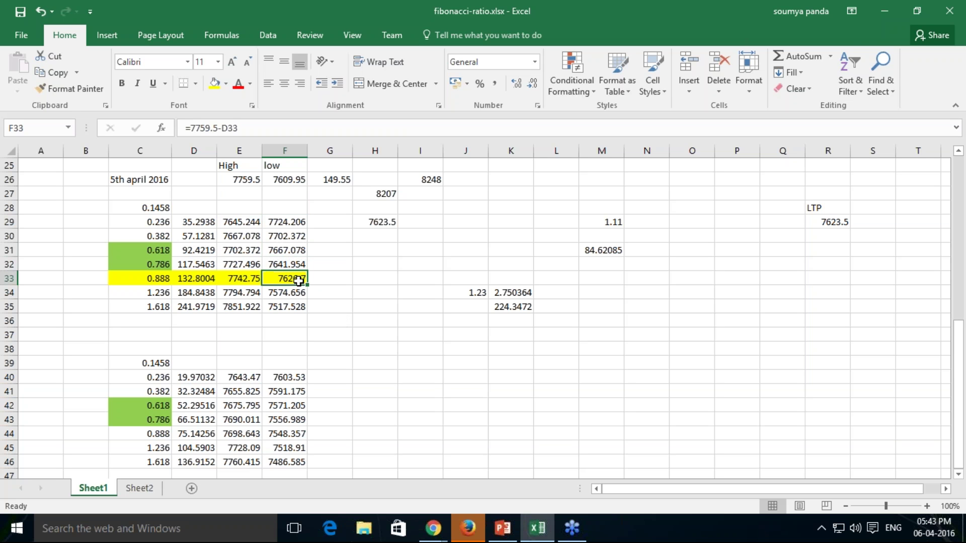
pyautogui.click(296, 294)
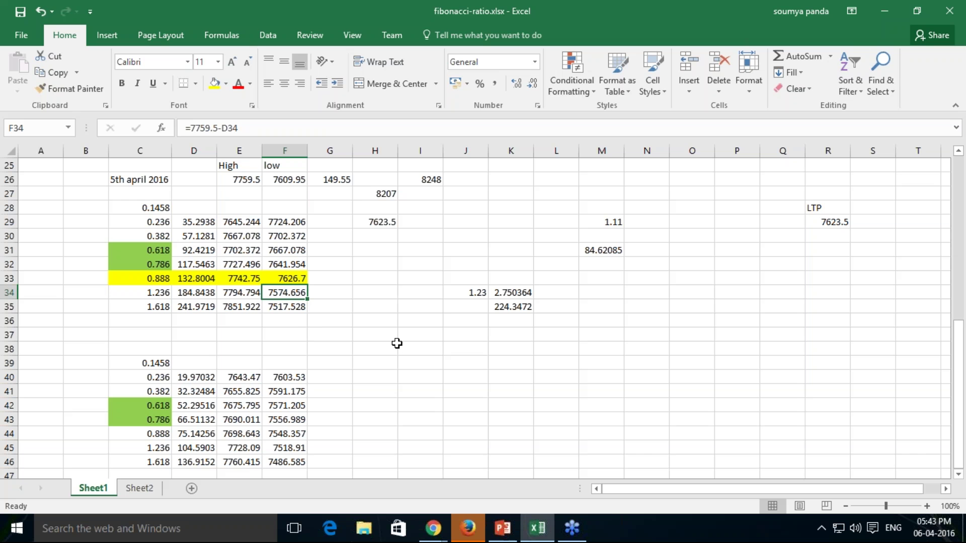
pyautogui.click(297, 308)
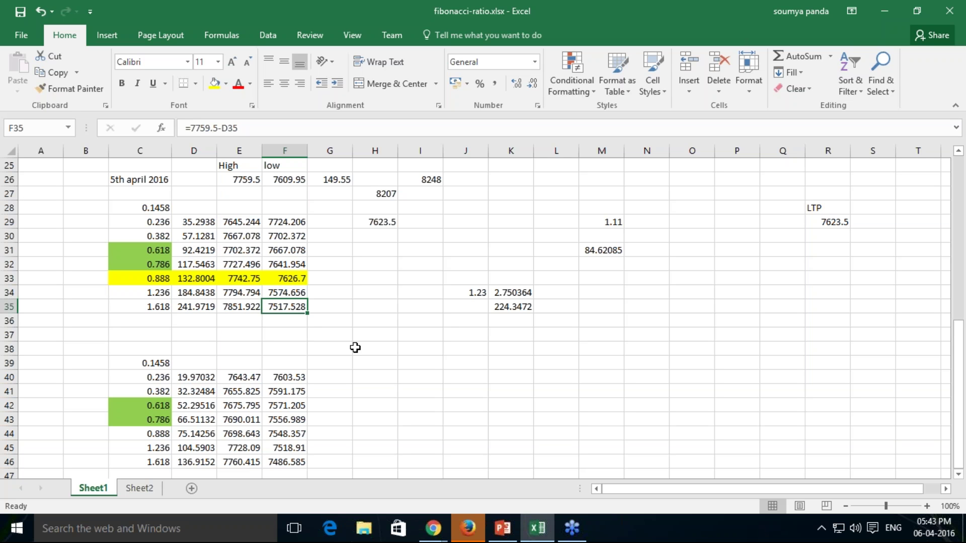
pyautogui.click(296, 291)
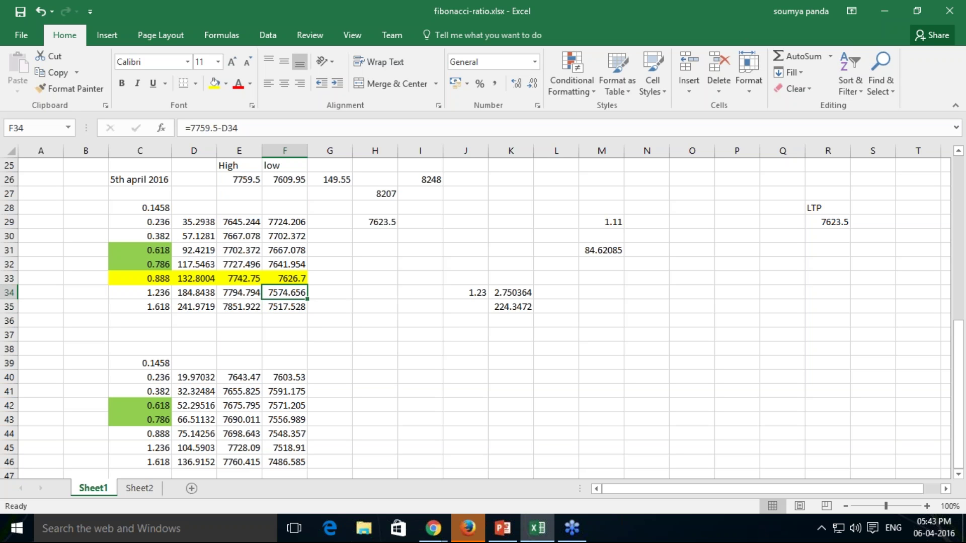
pyautogui.click(301, 307)
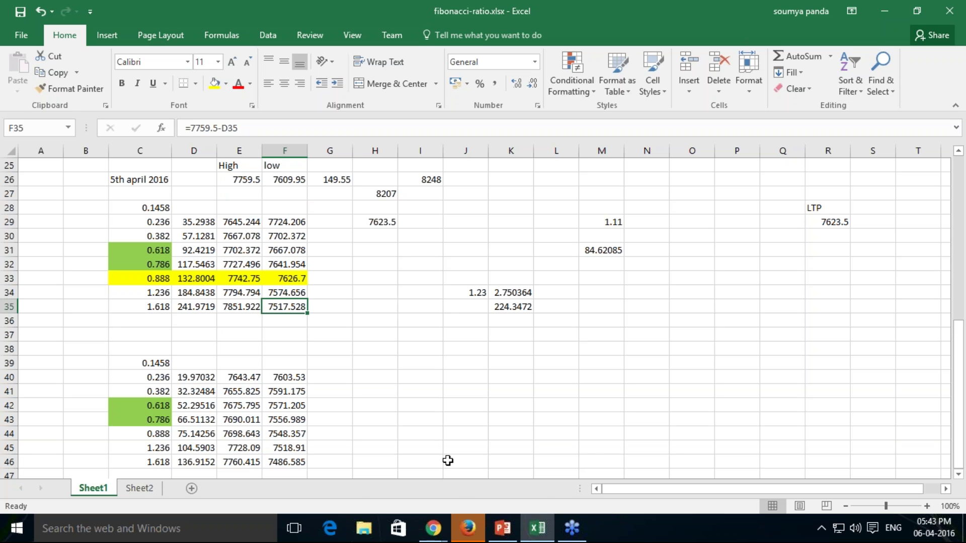
# Switch to the NSE Nifty futures quote page in Chrome and check the day's open, high, low and close prices.
pyautogui.click(433, 528)
pyautogui.click(390, 494)
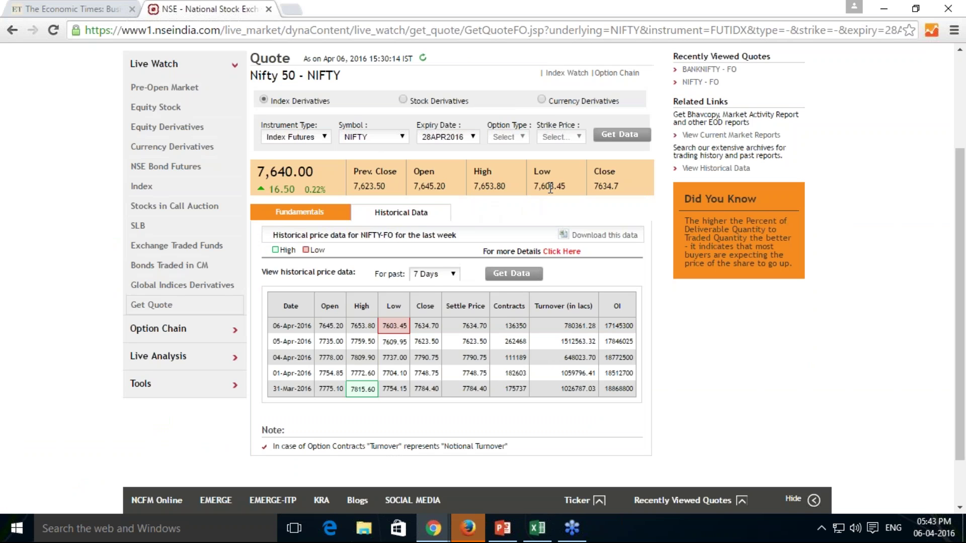
pyautogui.moveTo(451, 188); pyautogui.dragTo(409, 188)
pyautogui.moveTo(506, 188); pyautogui.dragTo(472, 188)
pyautogui.moveTo(565, 187); pyautogui.dragTo(532, 192)
pyautogui.moveTo(624, 187); pyautogui.dragTo(562, 190)
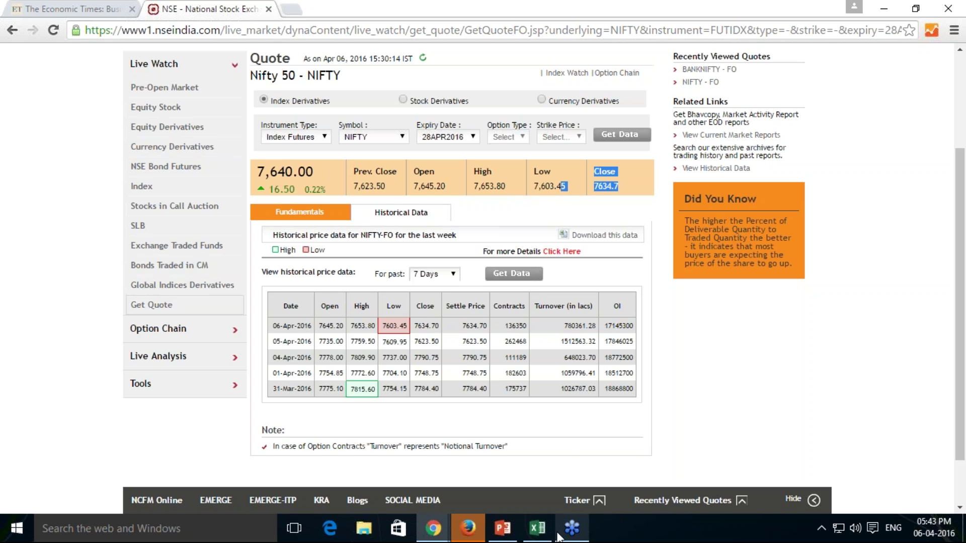
# Return to the Excel workbook and review the 5 April high and low in E26 and F26.
pyautogui.click(535, 538)
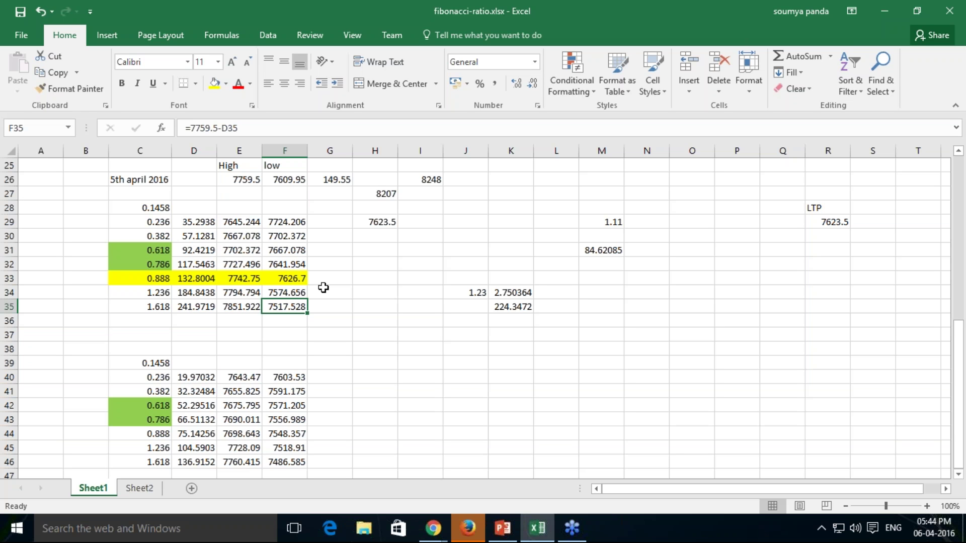
pyautogui.click(248, 182)
pyautogui.click(278, 181)
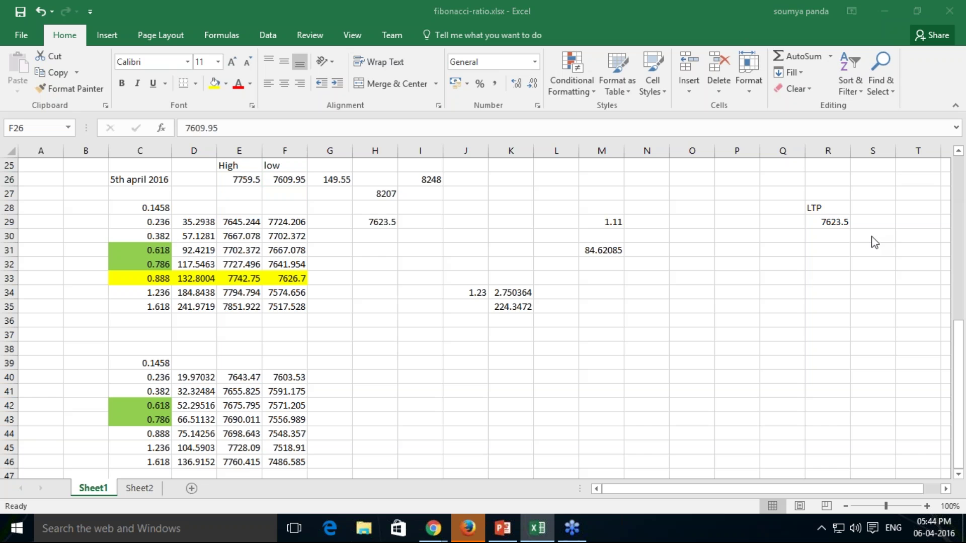
# Handwrite 50% with the annotation pen over the cells around columns J to M and draw a line beneath the upper level table.
pyautogui.moveTo(476, 229); pyautogui.dragTo(465, 262)
pyautogui.moveTo(482, 219)
pyautogui.mouseDown()
pyautogui.moveTo(502, 219)
pyautogui.moveTo(545, 248)
pyautogui.moveTo(559, 231)
pyautogui.mouseUp()
pyautogui.moveTo(558, 229)
pyautogui.mouseDown()
pyautogui.moveTo(530, 229)
pyautogui.moveTo(568, 235)
pyautogui.moveTo(564, 269)
pyautogui.mouseUp()
pyautogui.click(565, 226)
pyautogui.click(573, 252)
pyautogui.moveTo(505, 275); pyautogui.dragTo(534, 275)
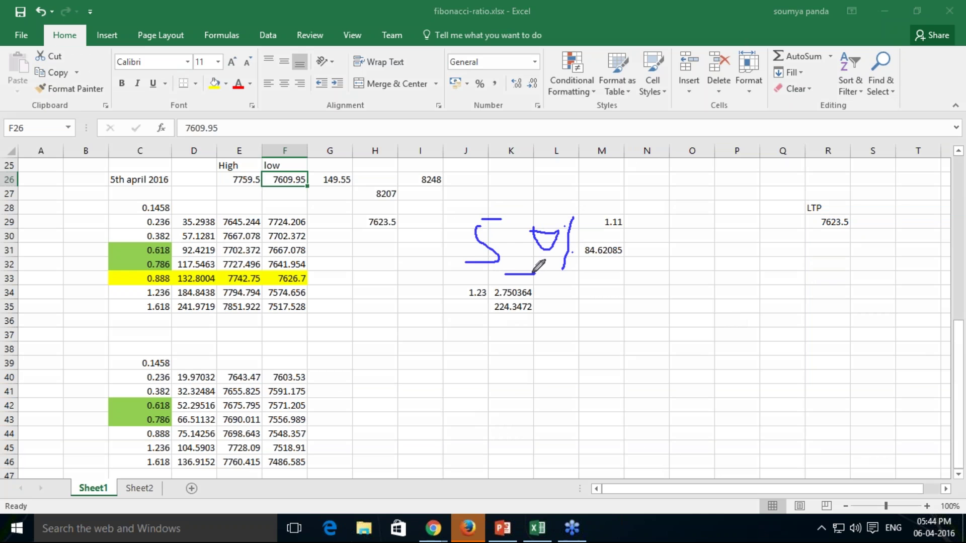
pyautogui.moveTo(195, 330); pyautogui.dragTo(309, 328)
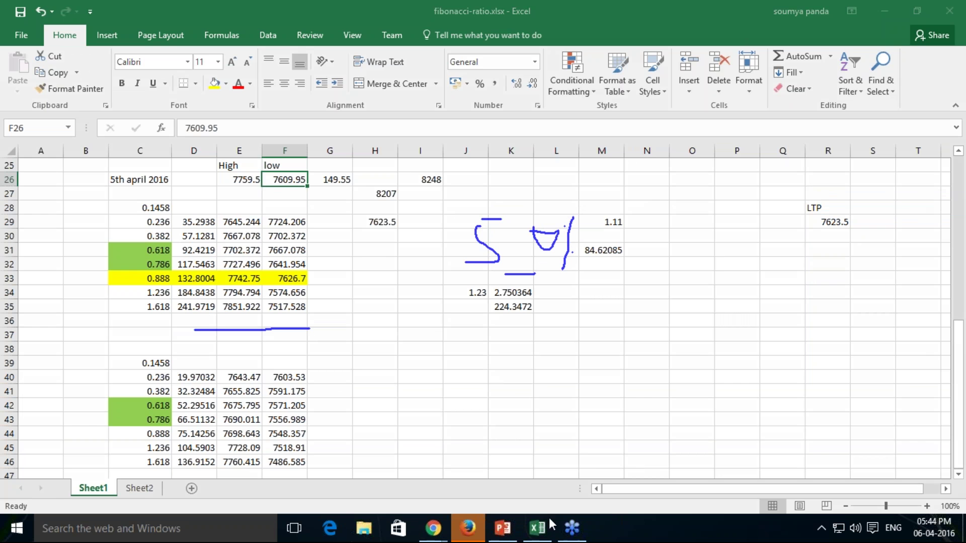
# Switch to the Fibonacci technique.pptx presentation in PowerPoint and show slide 8 on the Dynamic Fibonacci principle.
pyautogui.click(503, 529)
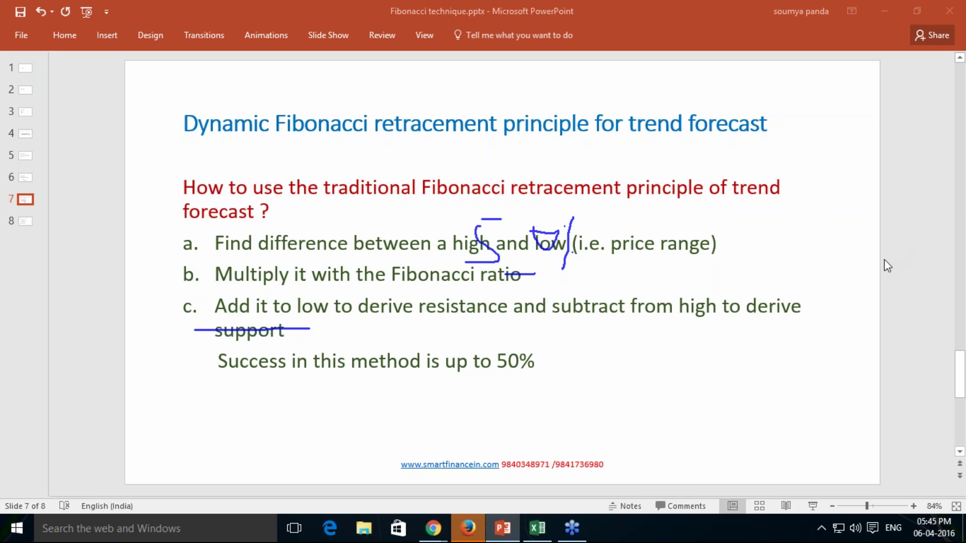
pyautogui.click(26, 223)
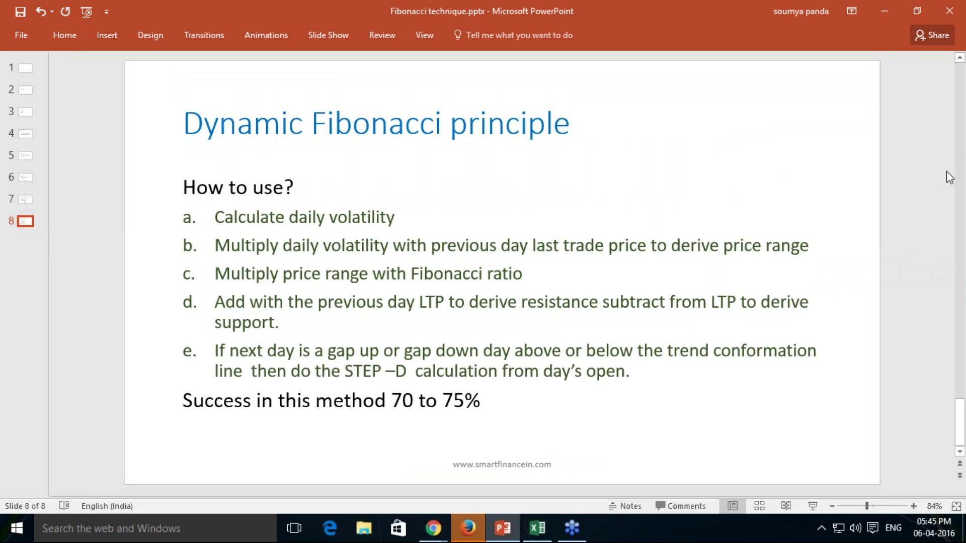
pyautogui.click(867, 220)
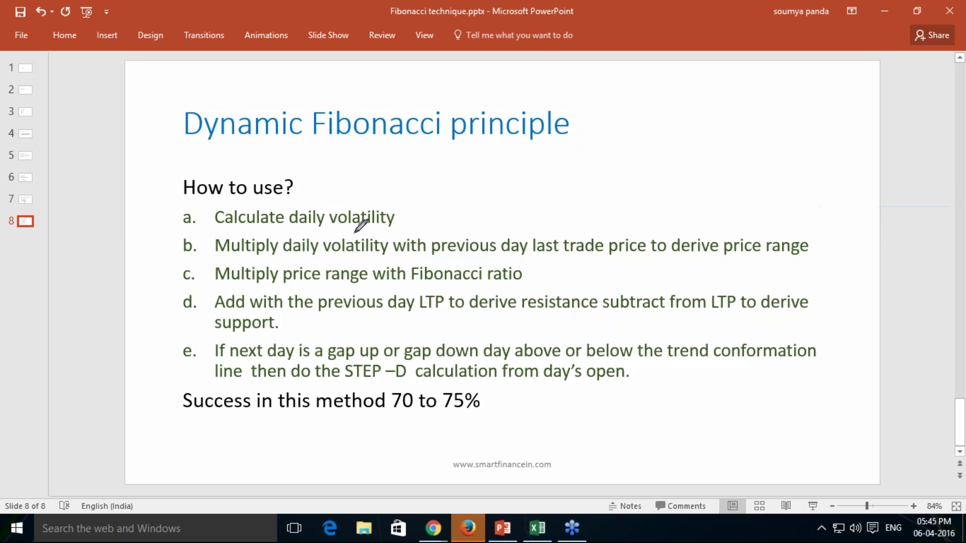
# Underline daily volatility, last trade price and price range in steps a and b with the annotation pen, and circle price range.
pyautogui.moveTo(353, 232); pyautogui.dragTo(396, 231)
pyautogui.moveTo(305, 257); pyautogui.dragTo(381, 254)
pyautogui.moveTo(510, 257); pyautogui.dragTo(639, 250)
pyautogui.moveTo(728, 257)
pyautogui.mouseDown()
pyautogui.moveTo(797, 267)
pyautogui.moveTo(724, 237)
pyautogui.moveTo(727, 222)
pyautogui.moveTo(824, 221)
pyautogui.moveTo(824, 245)
pyautogui.moveTo(796, 268)
pyautogui.mouseUp()
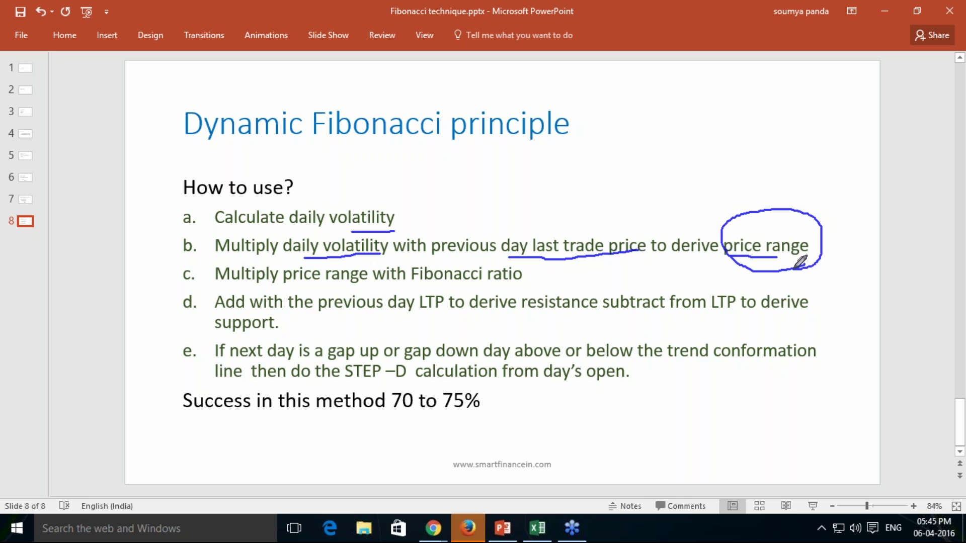
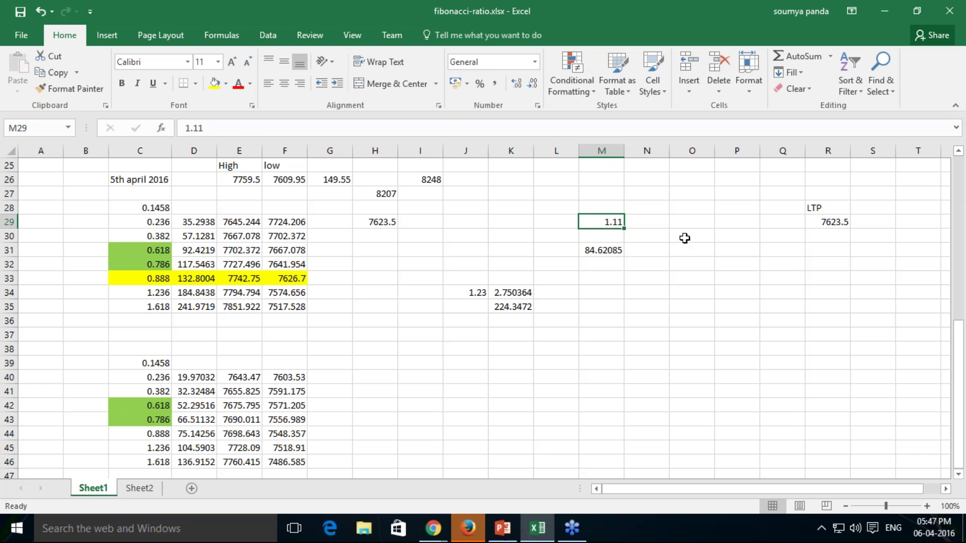
# Inspect the price range formula in M31 and the ratio multiplication formula in D40 without changing them.
pyautogui.click(609, 249)
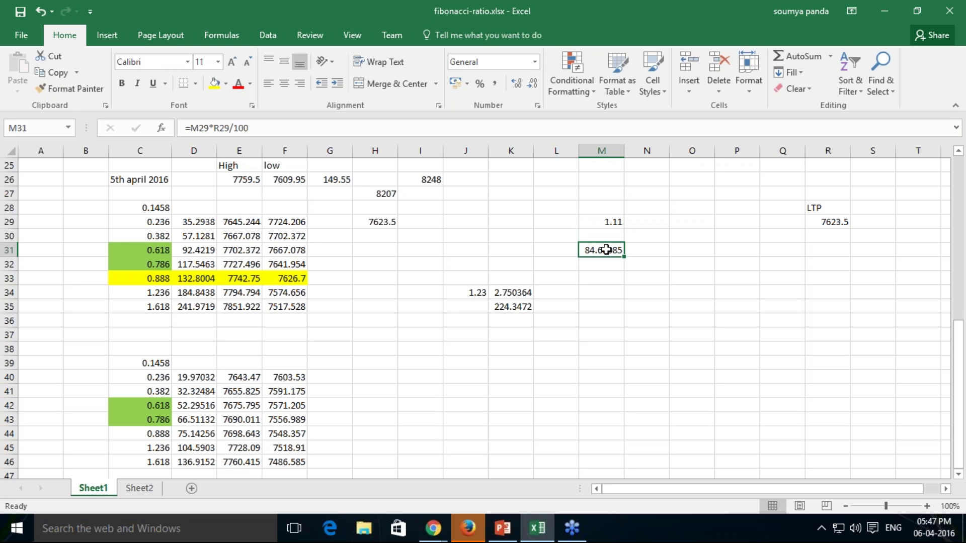
pyautogui.doubleClick(609, 249)
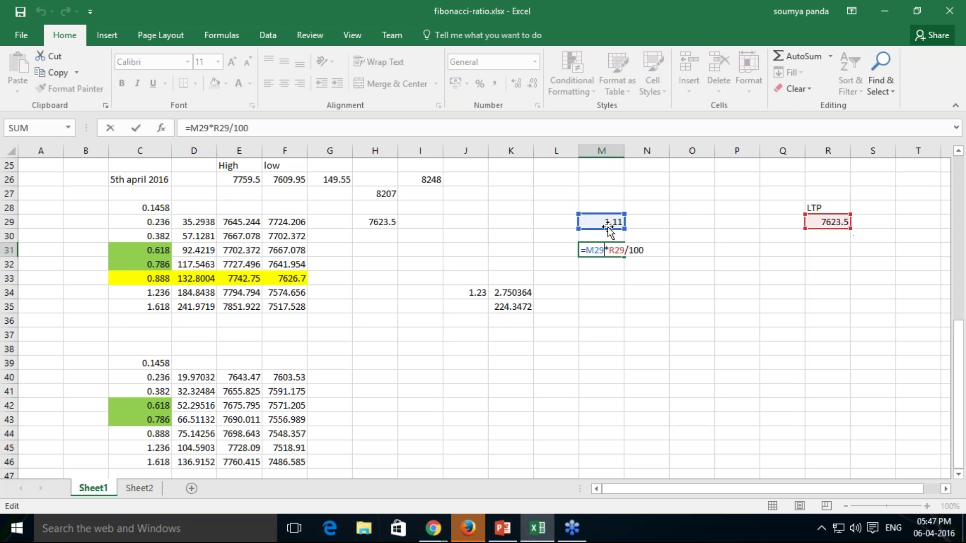
pyautogui.press('Escape')
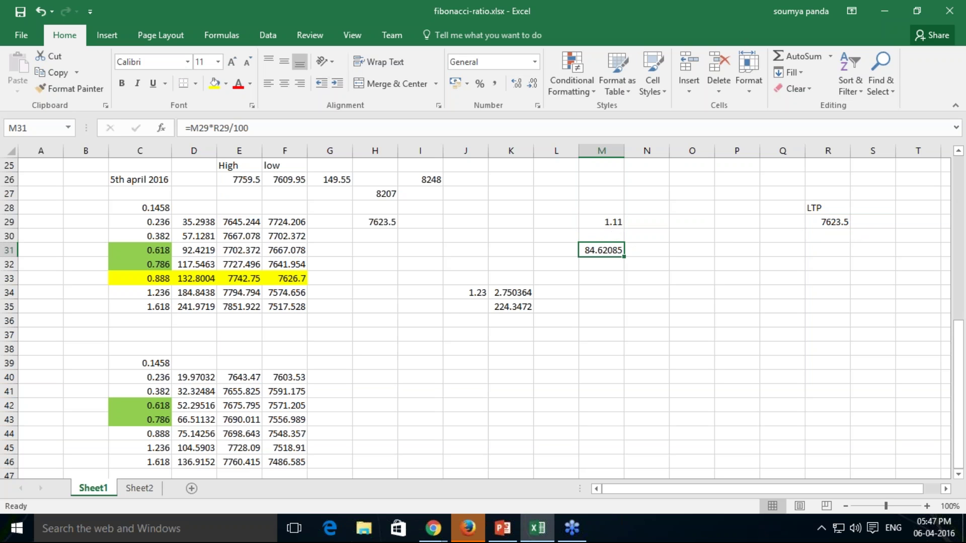
pyautogui.doubleClick(191, 377)
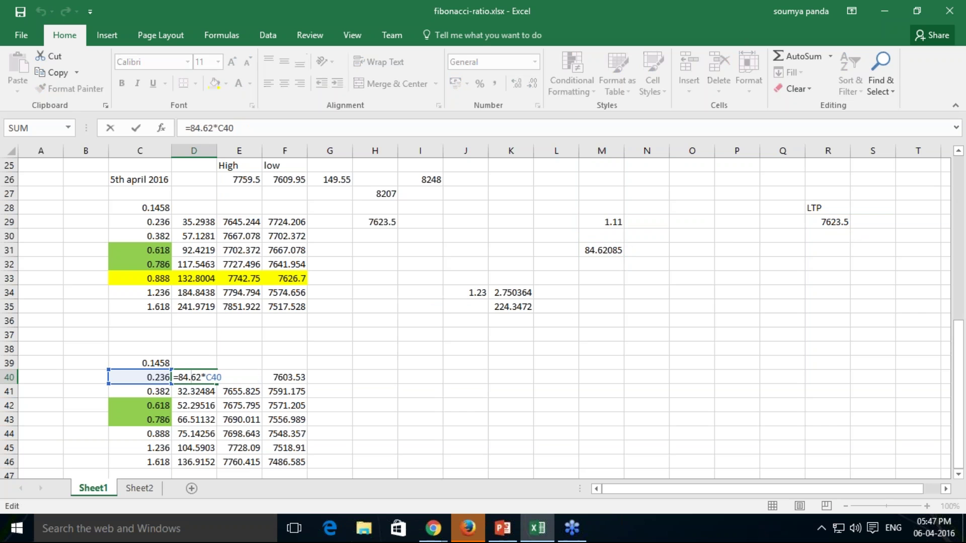
pyautogui.press('Escape')
# Inspect the first resistance formula in E40 of the lower level table without changing it.
pyautogui.scroll(-1, 201, 393)
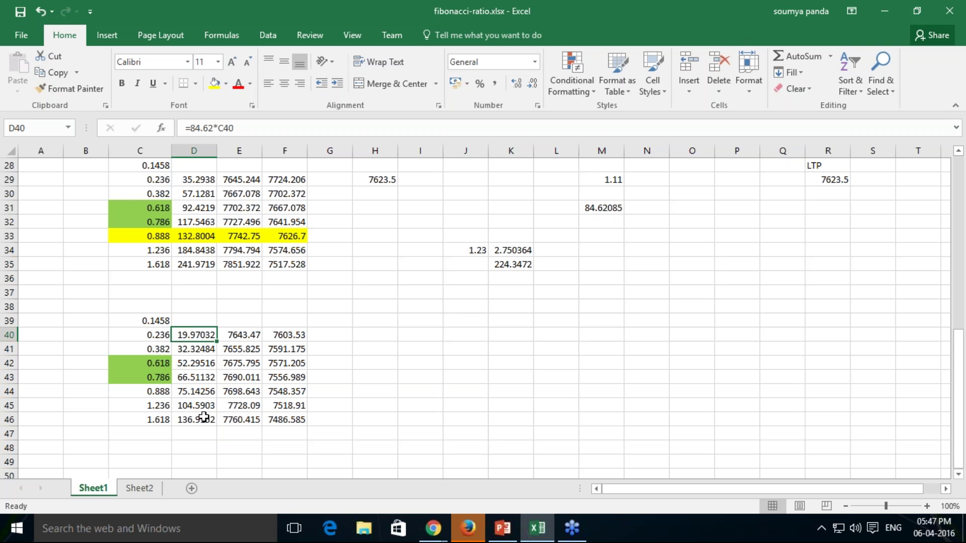
pyautogui.click(241, 336)
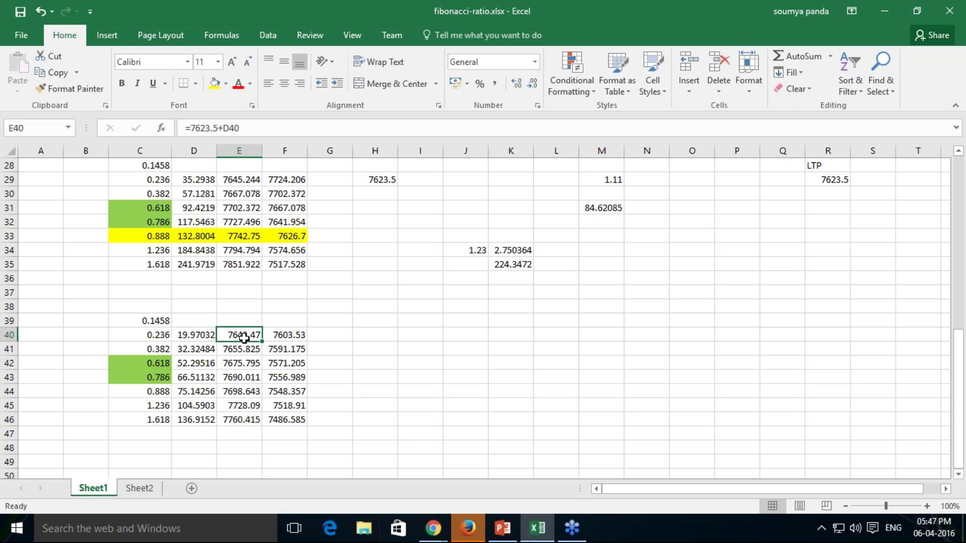
pyautogui.doubleClick(242, 336)
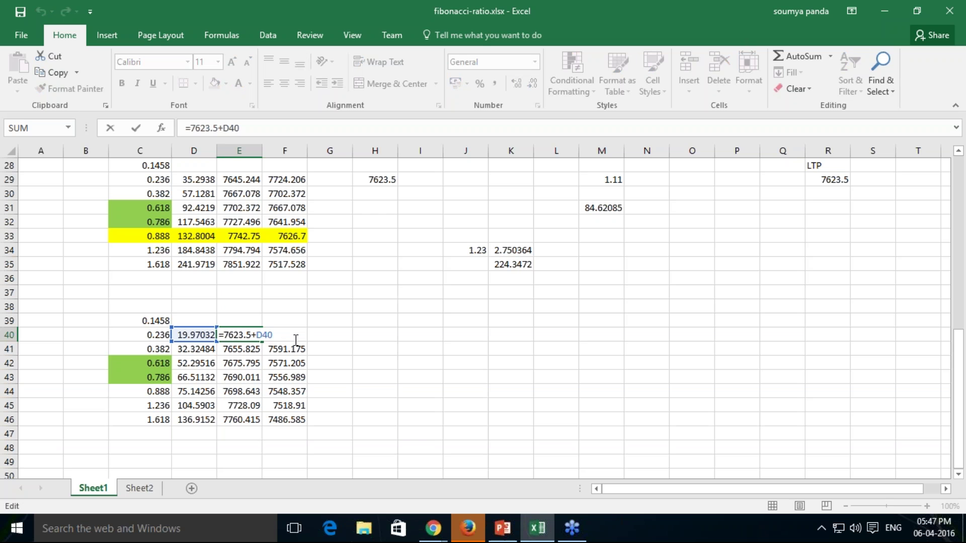
pyautogui.press('Escape')
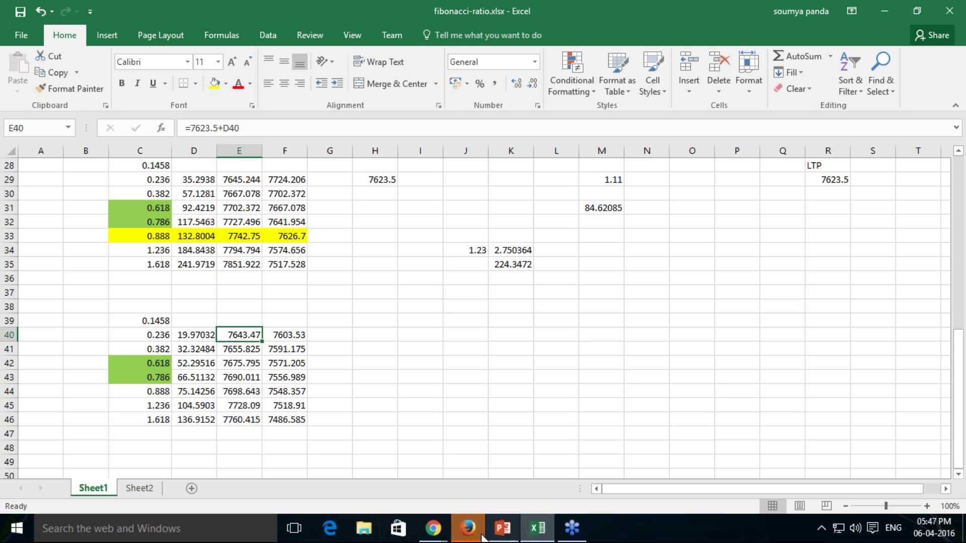
# Switch to the NSE Nifty futures quote page in Chrome and highlight the day's open price.
pyautogui.click(433, 528)
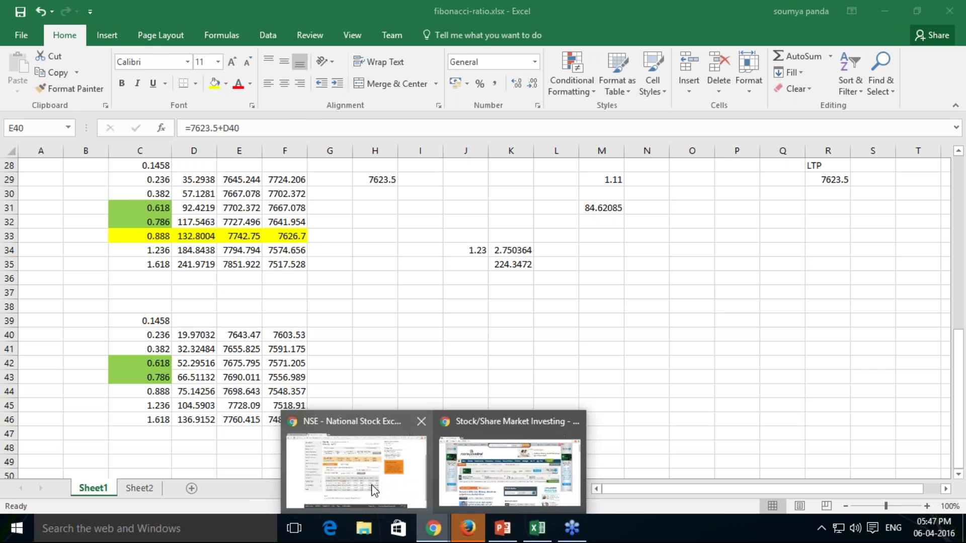
pyautogui.click(369, 485)
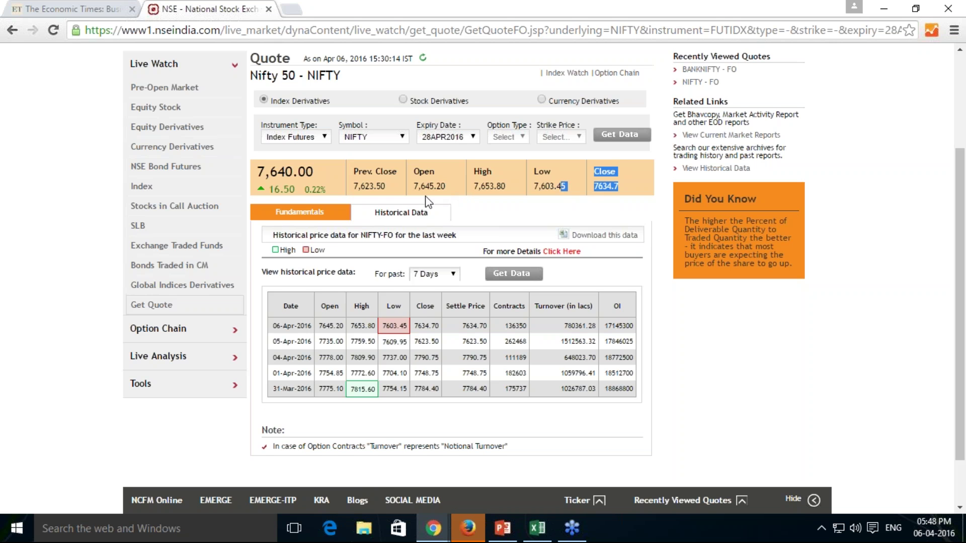
pyautogui.moveTo(448, 187); pyautogui.dragTo(412, 187)
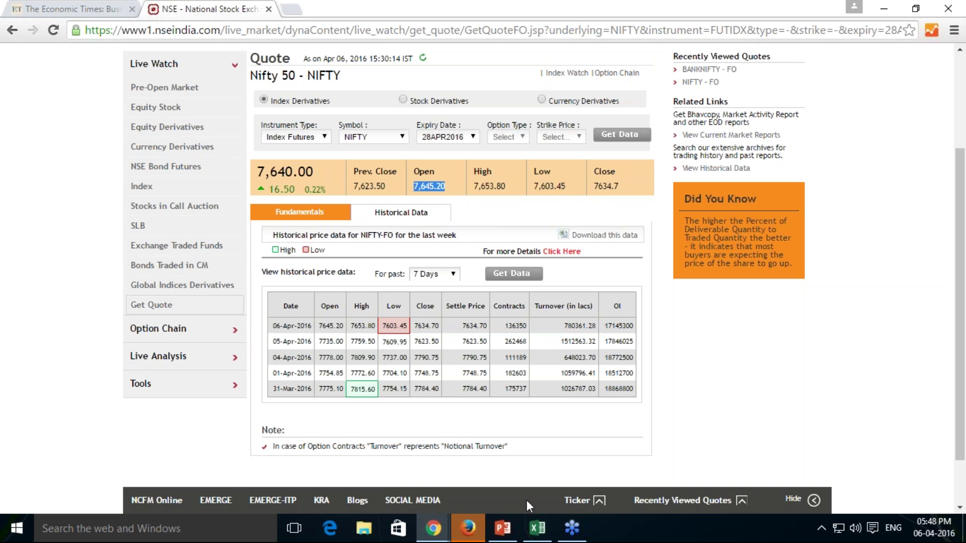
# Return to the Excel workbook and check the levels in F40, E40 and E41 against the open price.
pyautogui.click(538, 534)
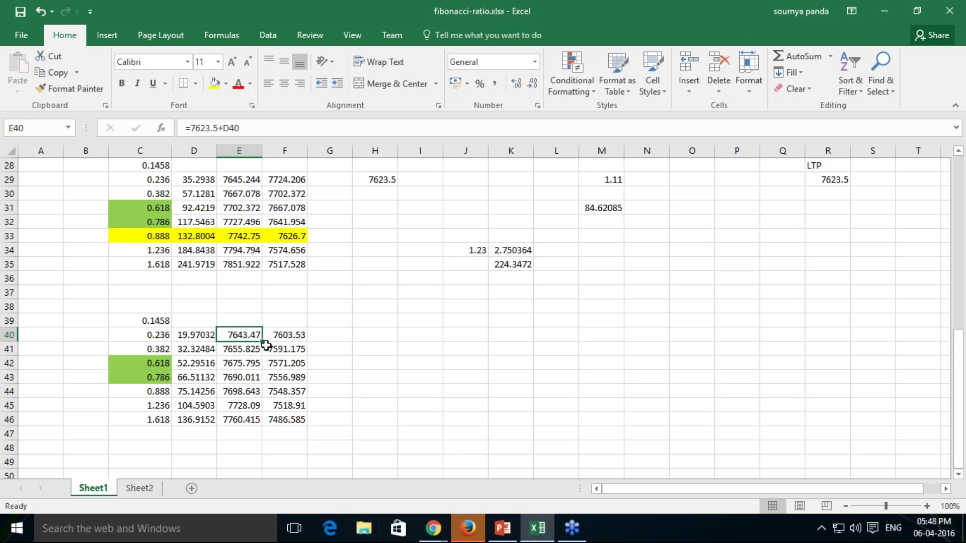
pyautogui.click(289, 335)
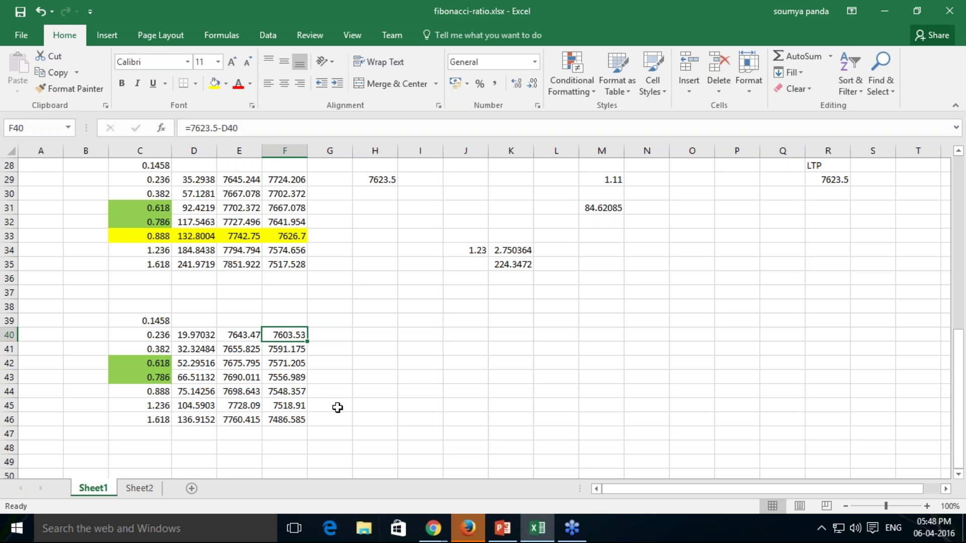
pyautogui.click(241, 338)
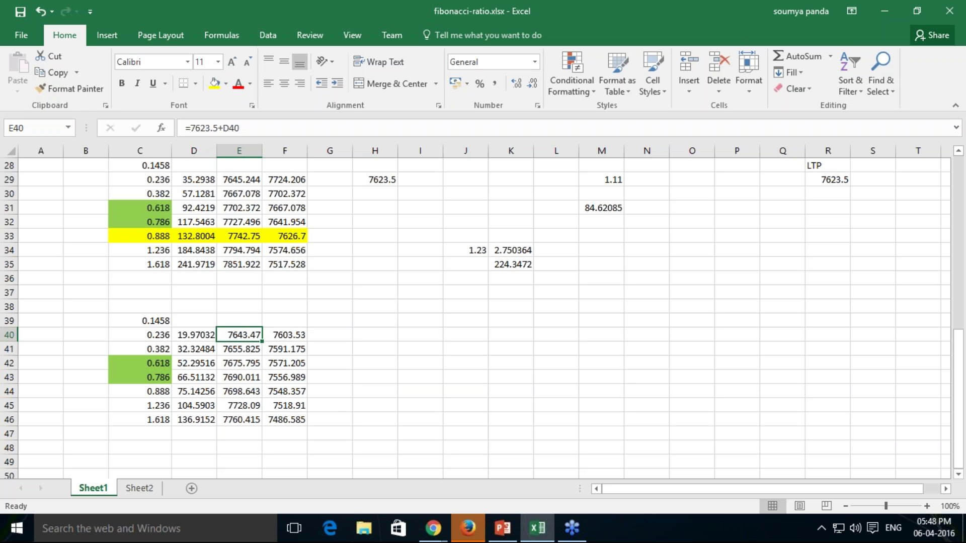
pyautogui.click(250, 355)
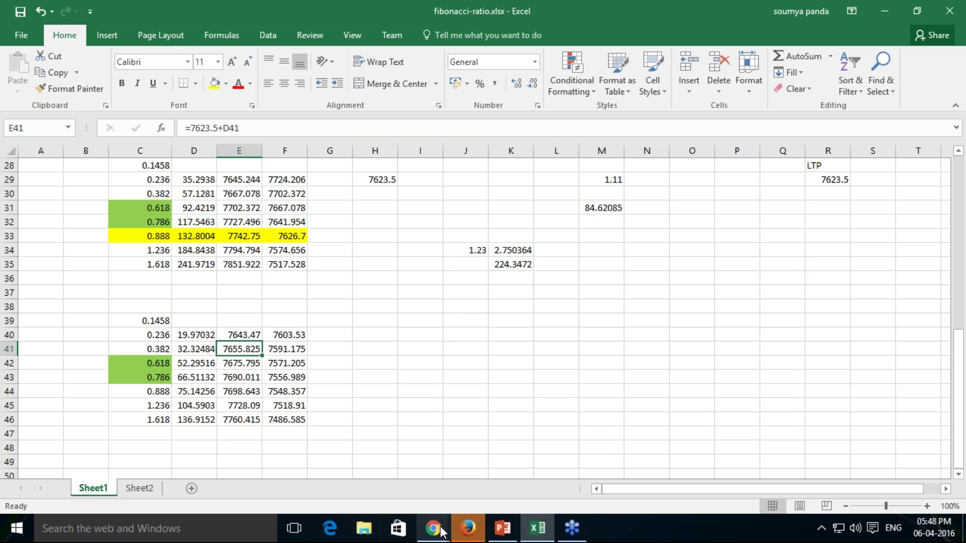
# Highlight the day's high on the NSE quote page in Chrome, and return to Excel to check the support level in F40.
pyautogui.moveTo(435, 529)
pyautogui.click(367, 471)
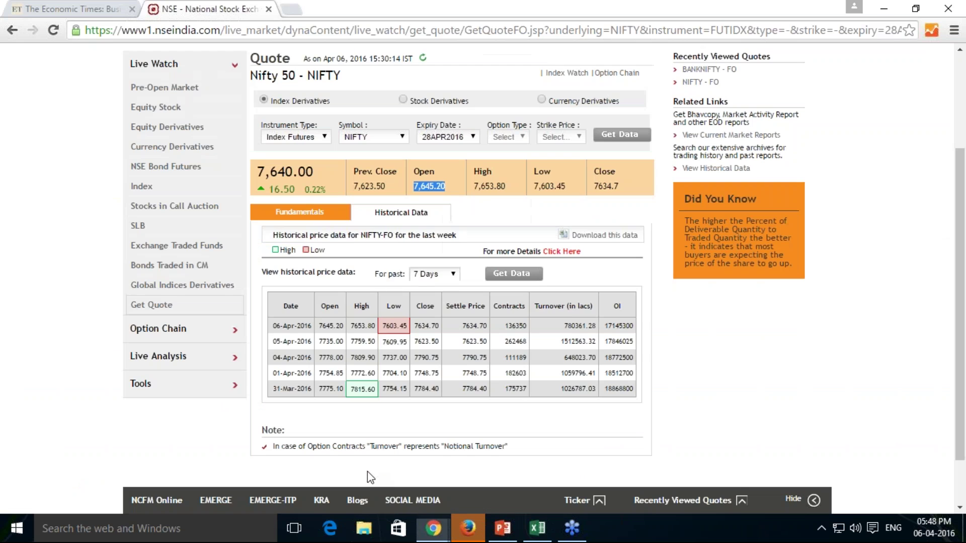
pyautogui.moveTo(508, 186); pyautogui.dragTo(469, 187)
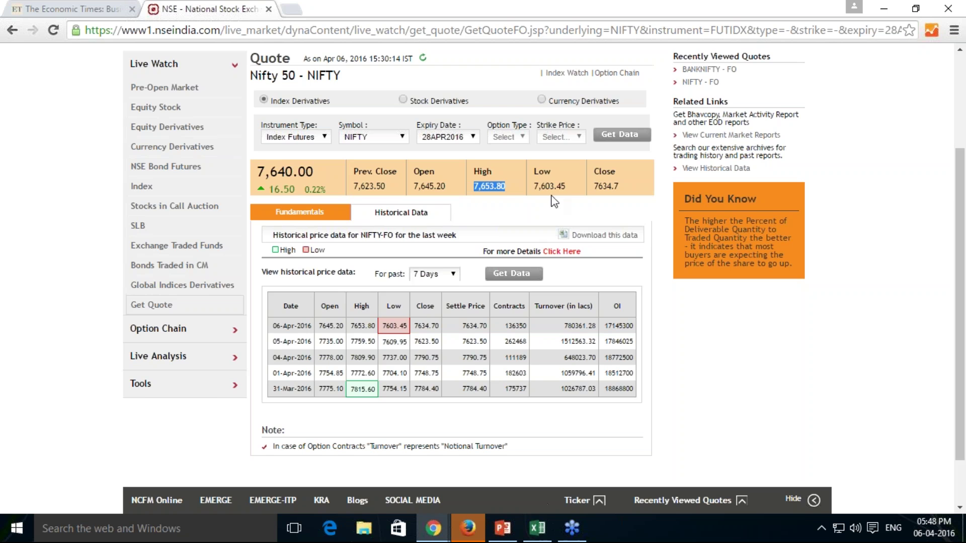
pyautogui.click(538, 528)
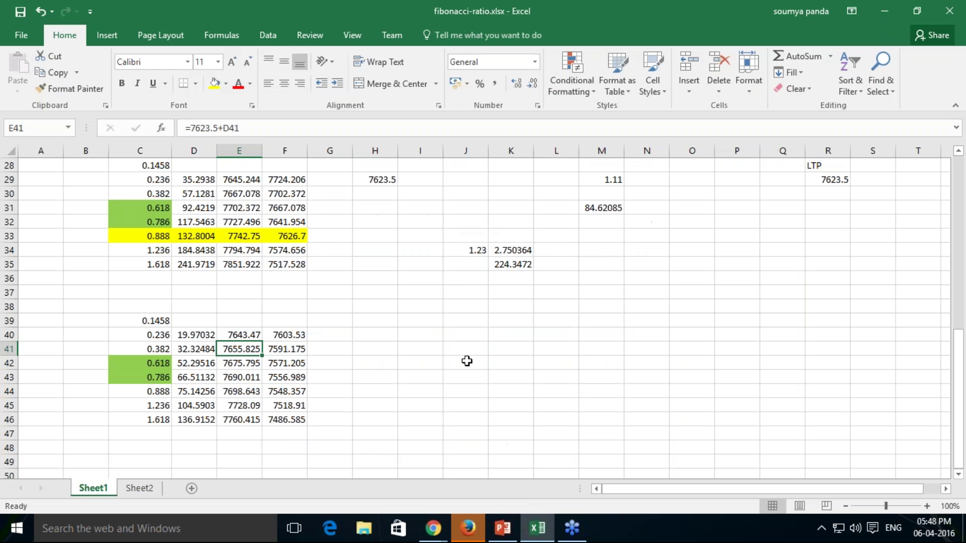
pyautogui.click(288, 337)
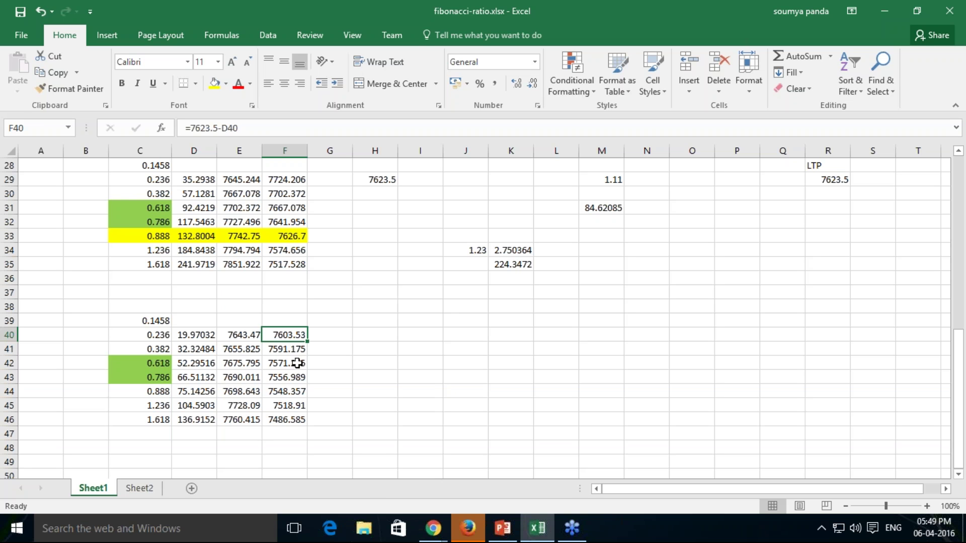
# Show the contract's fundamentals on the NSE quote page in Chrome and circle the Daily Volatility value with the annotation pen.
pyautogui.click(435, 537)
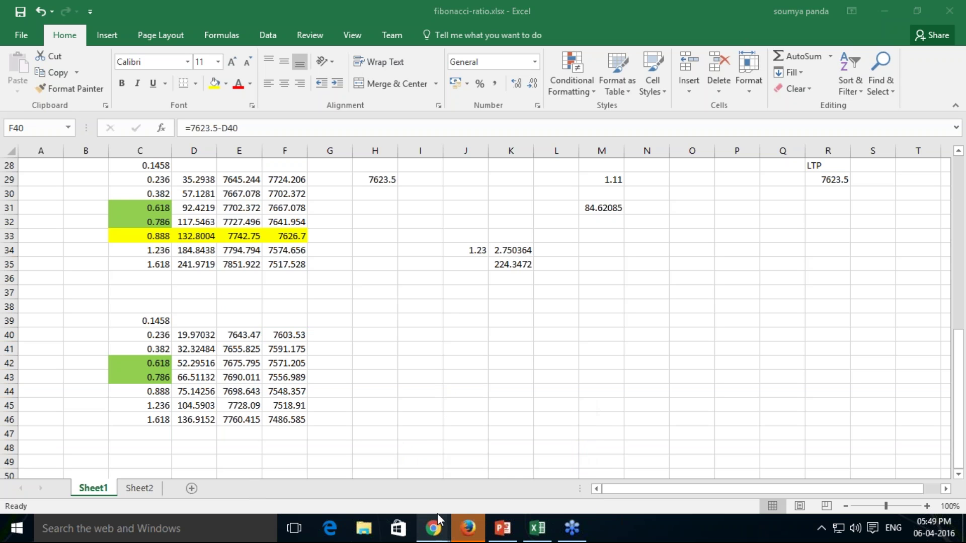
pyautogui.moveTo(434, 529)
pyautogui.click(388, 459)
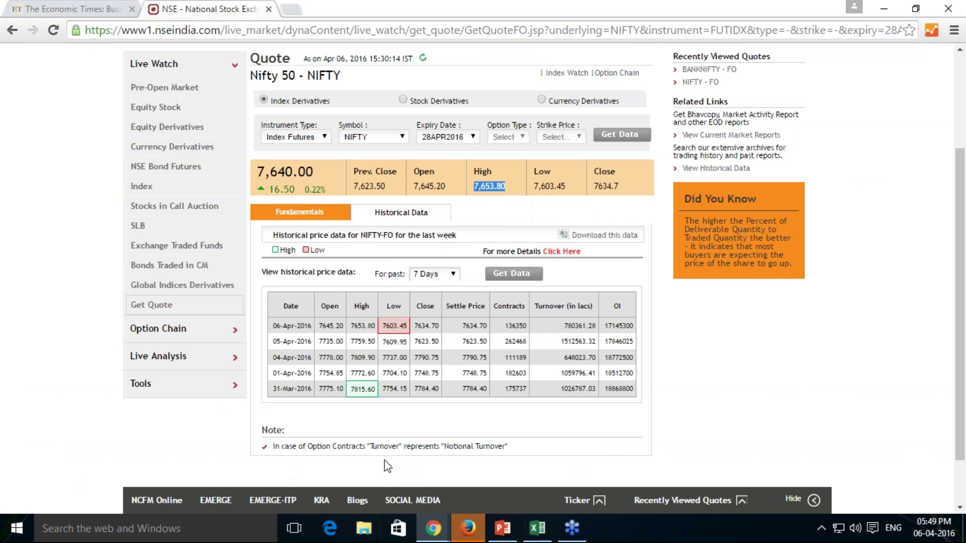
pyautogui.click(311, 216)
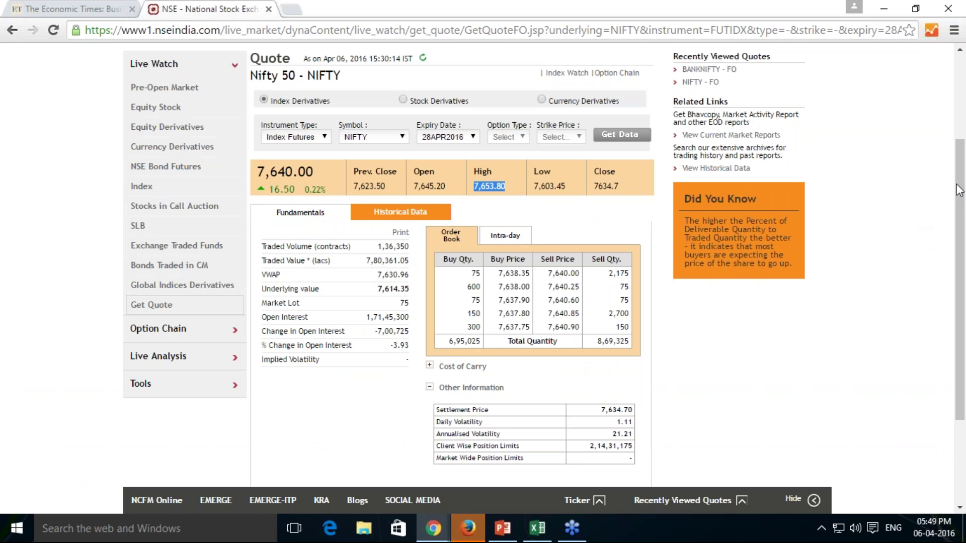
pyautogui.click(897, 217)
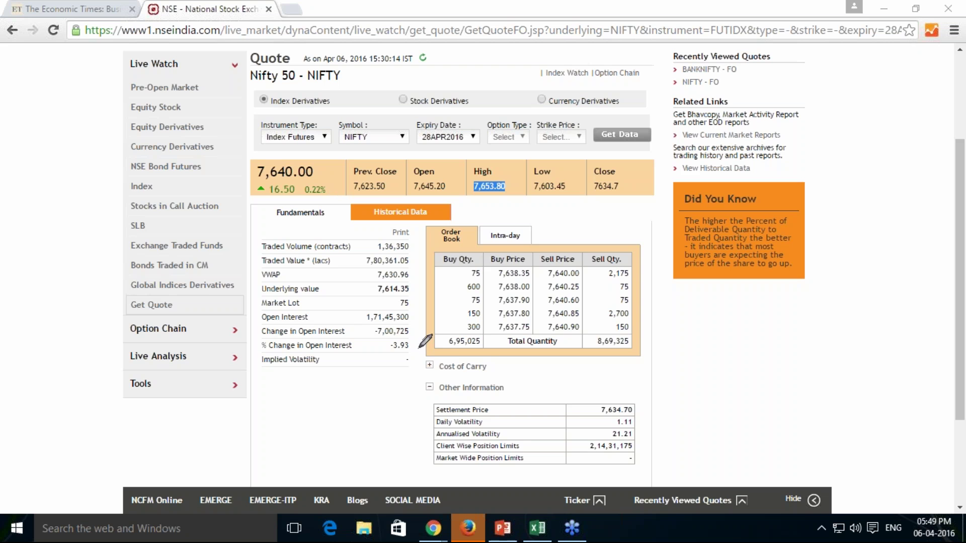
pyautogui.moveTo(635, 416)
pyautogui.mouseDown()
pyautogui.moveTo(607, 420)
pyautogui.moveTo(624, 429)
pyautogui.moveTo(639, 422)
pyautogui.moveTo(625, 422)
pyautogui.mouseUp()
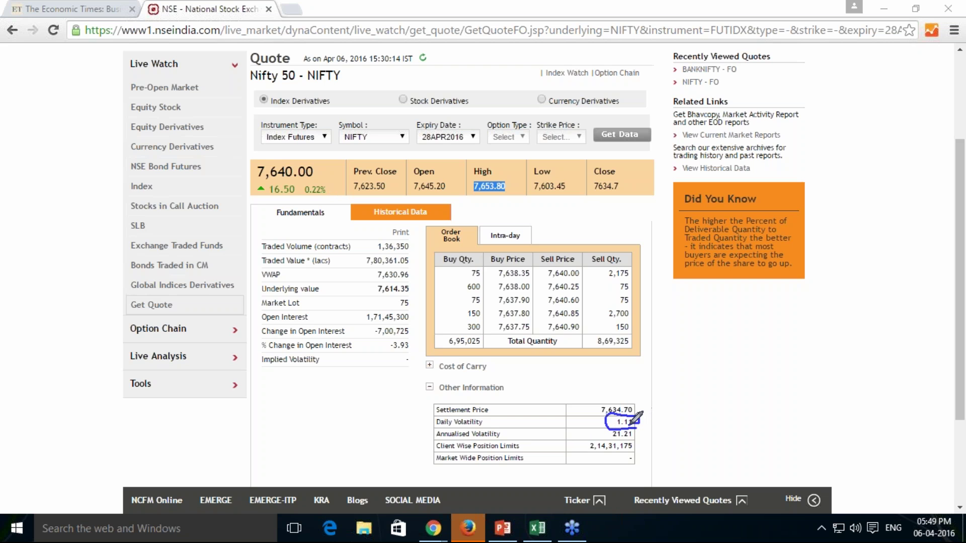
# Return to the Excel workbook and review D33 and the support levels in F31 to F34 of the upper table.
pyautogui.click(538, 529)
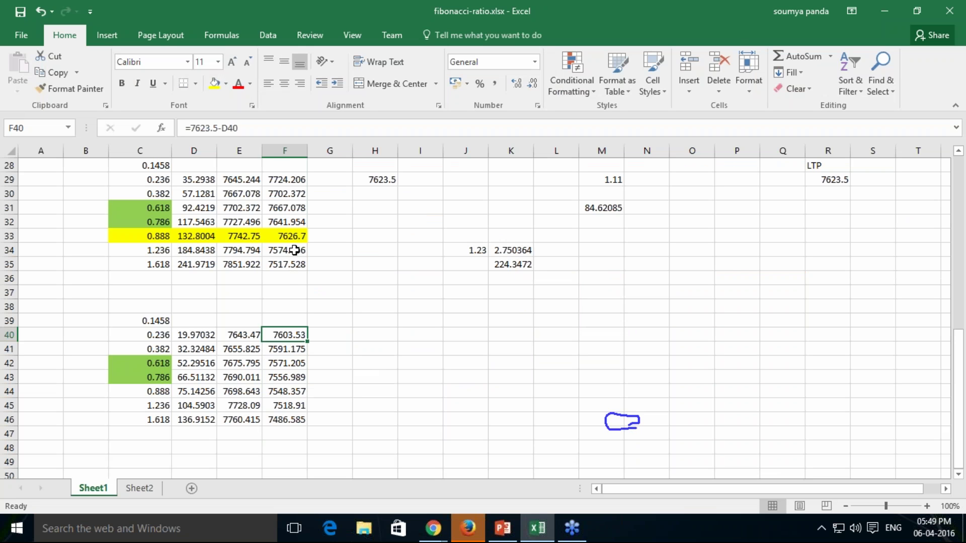
pyautogui.click(211, 236)
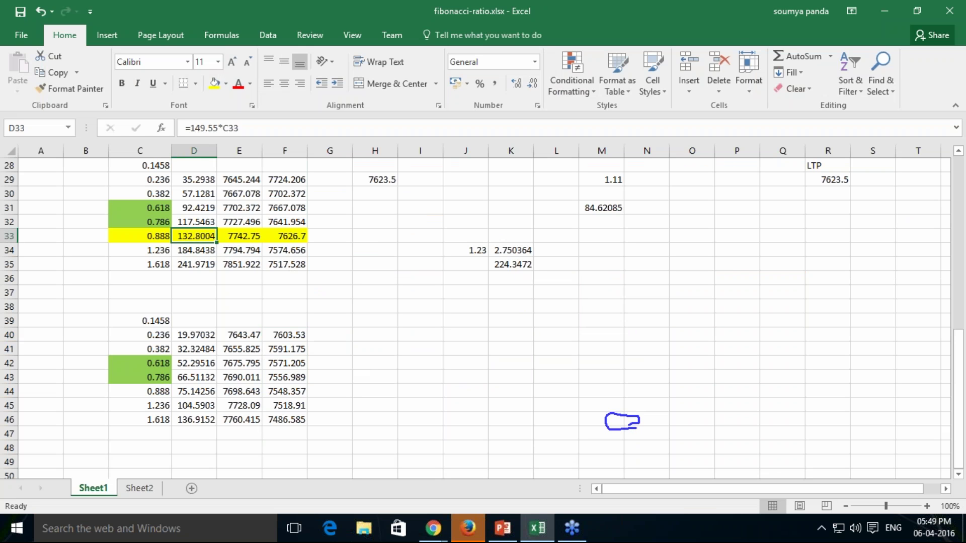
pyautogui.click(292, 224)
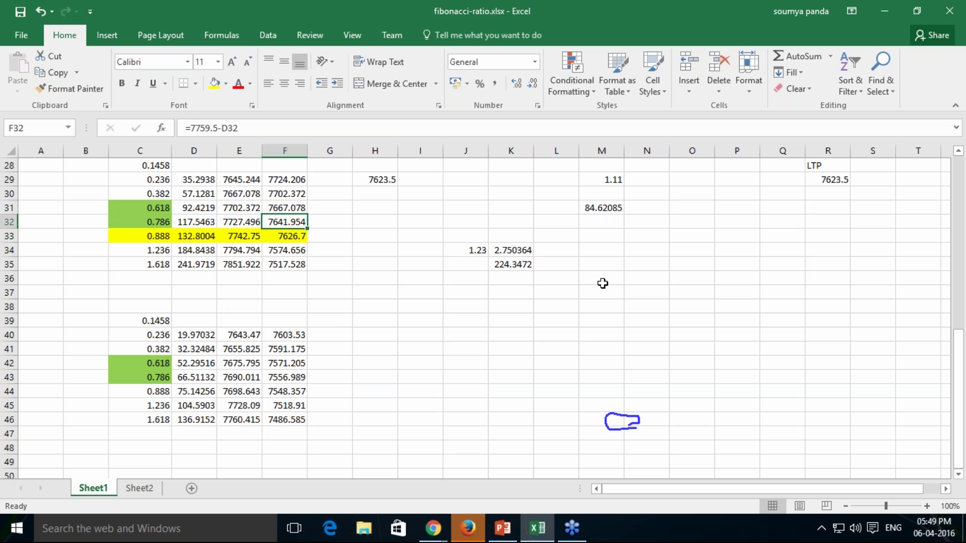
pyautogui.click(296, 239)
pyautogui.click(298, 210)
pyautogui.click(301, 236)
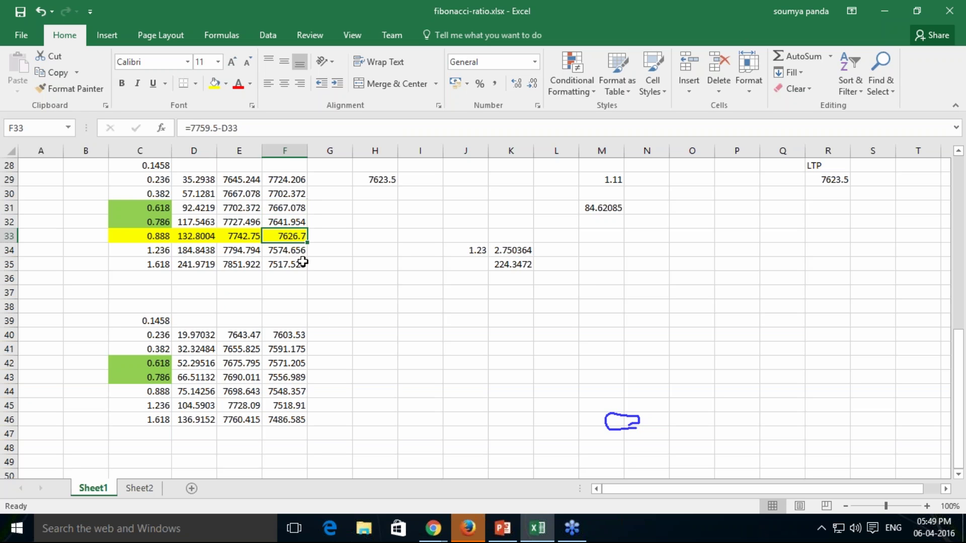
pyautogui.click(302, 250)
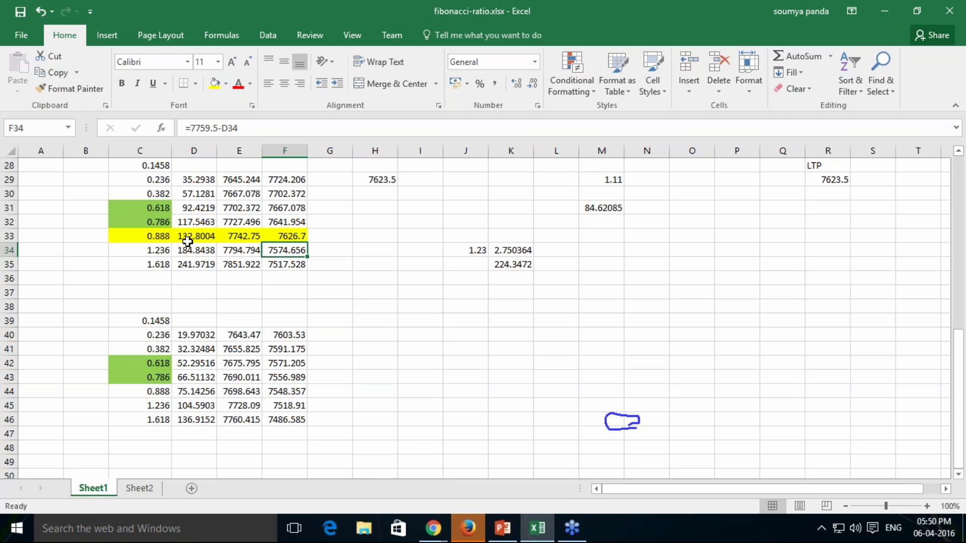
# Highlight the upper table's resistance levels in E29:E35, followed by its support levels in F29:F35.
pyautogui.click(238, 182)
pyautogui.moveTo(238, 182); pyautogui.dragTo(237, 264)
pyautogui.moveTo(282, 180); pyautogui.dragTo(276, 265)
pyautogui.scroll(1, 324, 249)
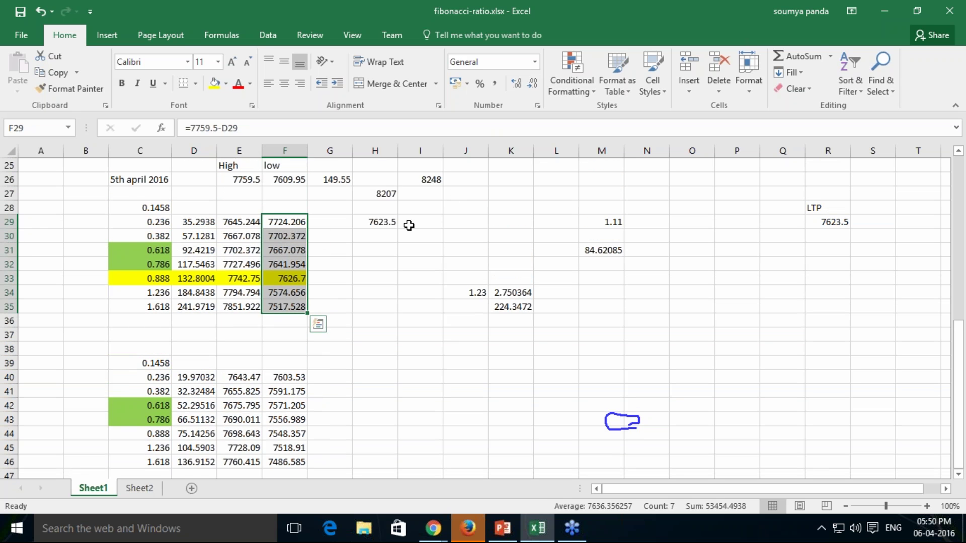
# Review the lower table's dynamic levels in E40, F40 and E41.
pyautogui.scroll(-2, 413, 225)
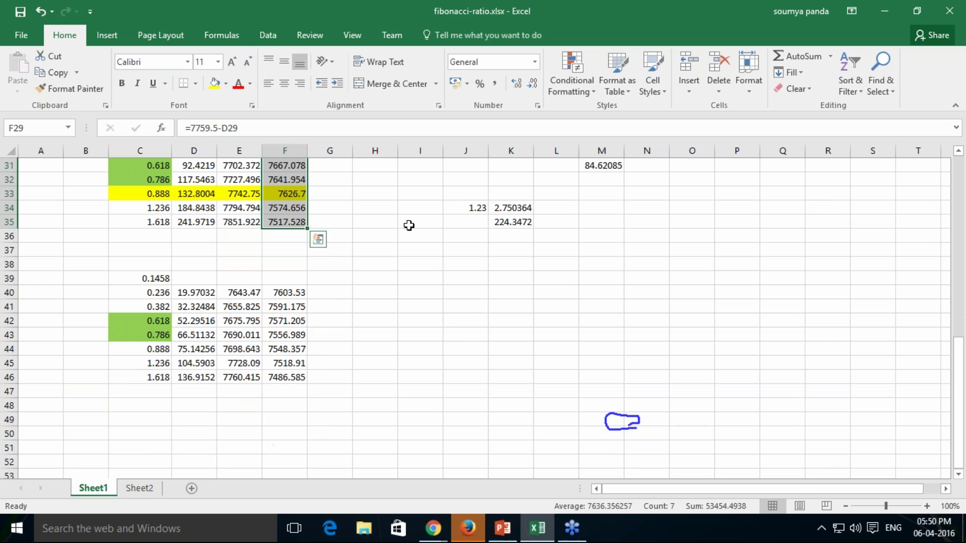
pyautogui.click(250, 296)
pyautogui.click(291, 293)
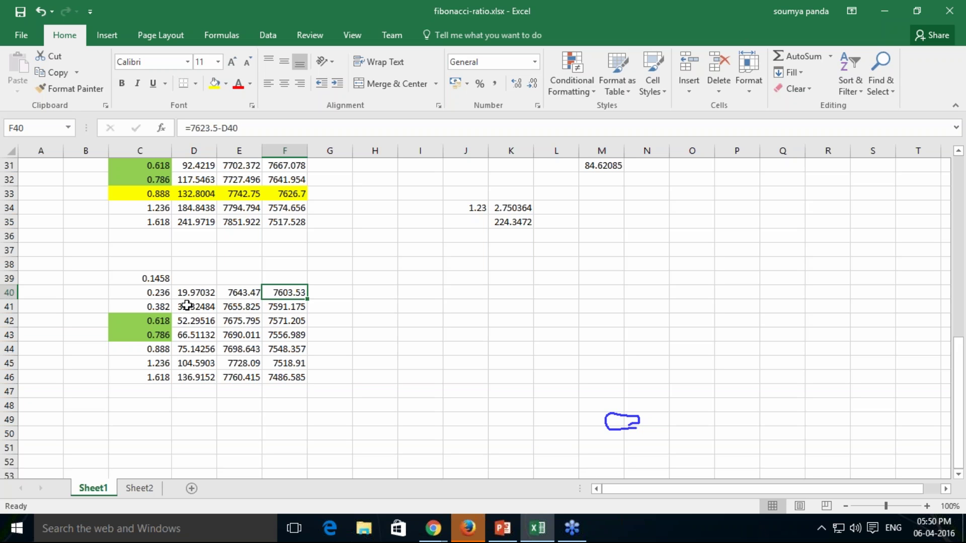
pyautogui.click(238, 309)
pyautogui.click(252, 291)
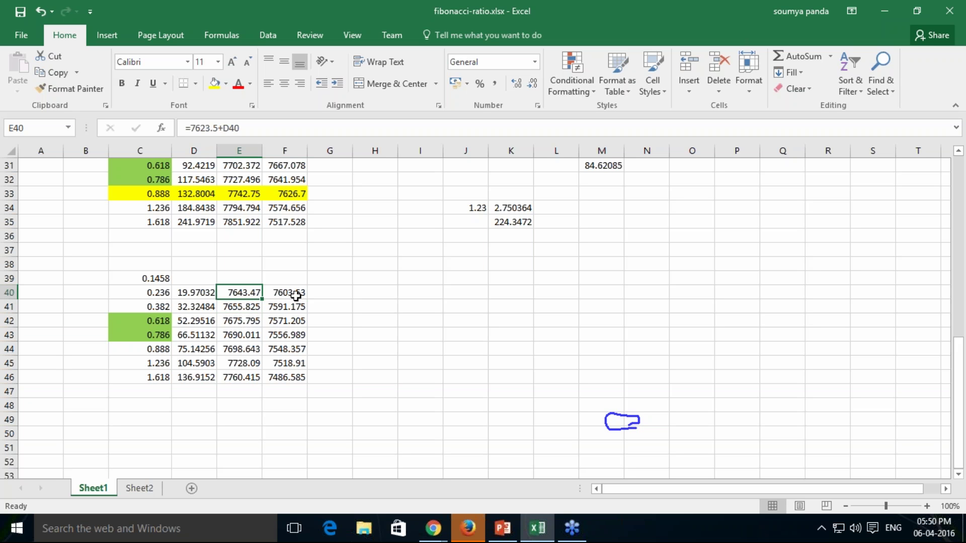
# Review the dynamic table's levels and select the daily volatility value in M29.
pyautogui.click(164, 296)
pyautogui.scroll(1, 525, 216)
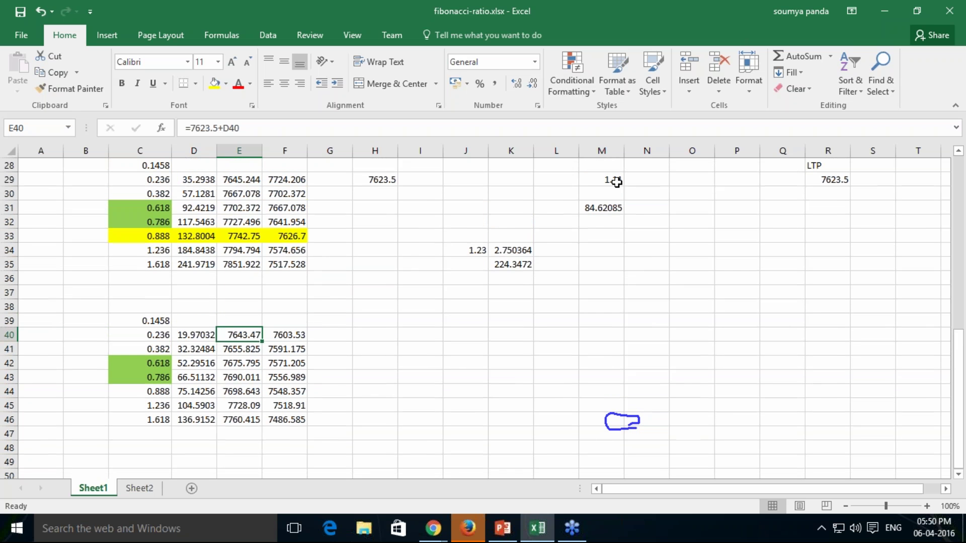
pyautogui.click(616, 182)
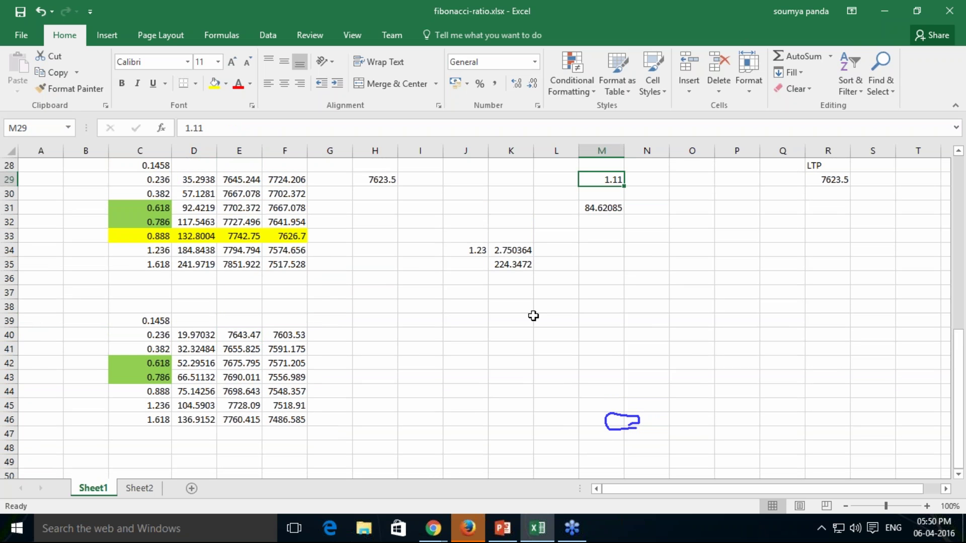
# Clear the desktop by minimizing Excel, PowerPoint and Chrome, and closing Firefox without making it the default browser.
pyautogui.click(886, 13)
pyautogui.click(886, 12)
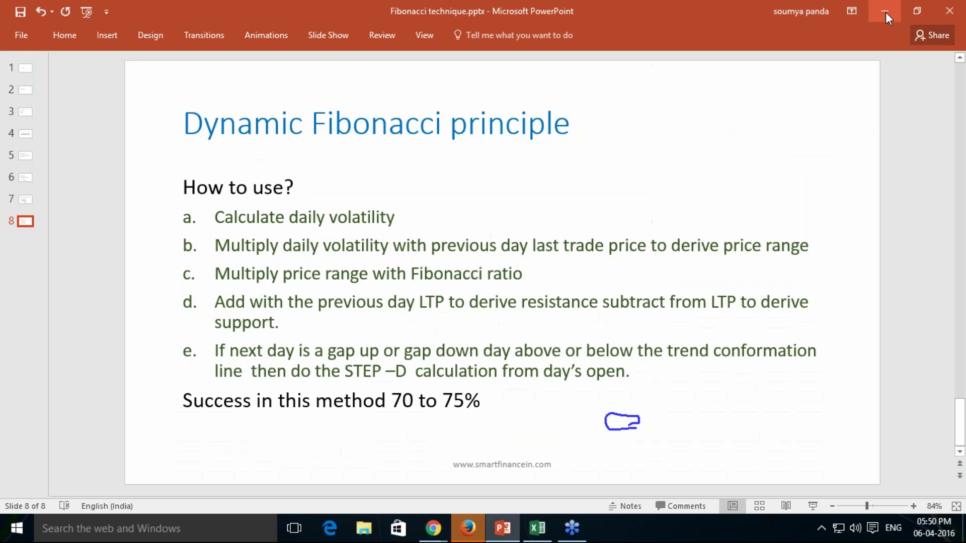
pyautogui.click(886, 12)
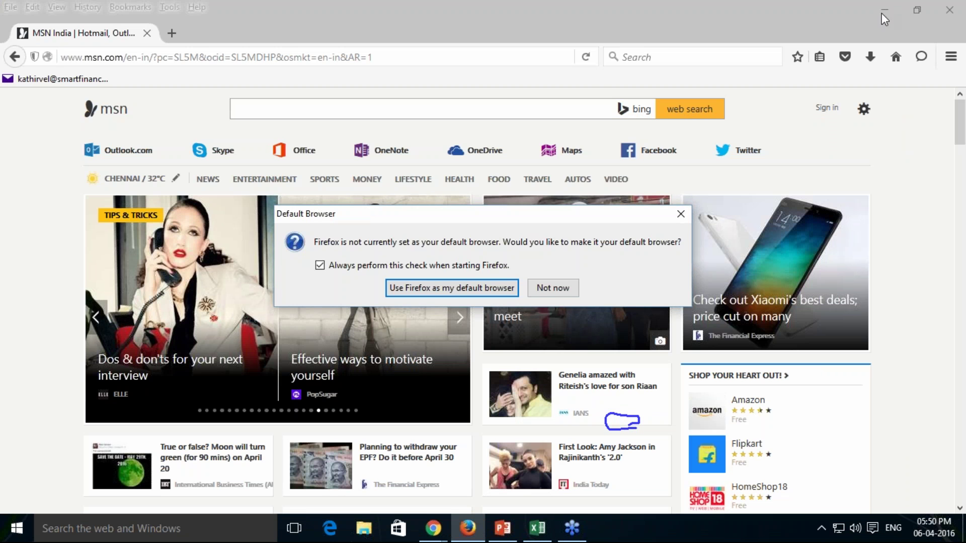
pyautogui.click(543, 291)
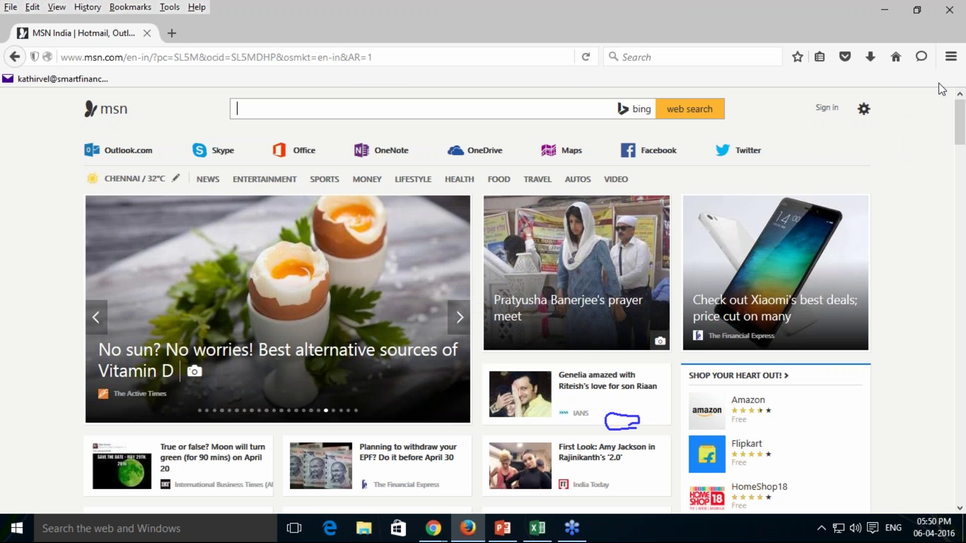
pyautogui.click(949, 12)
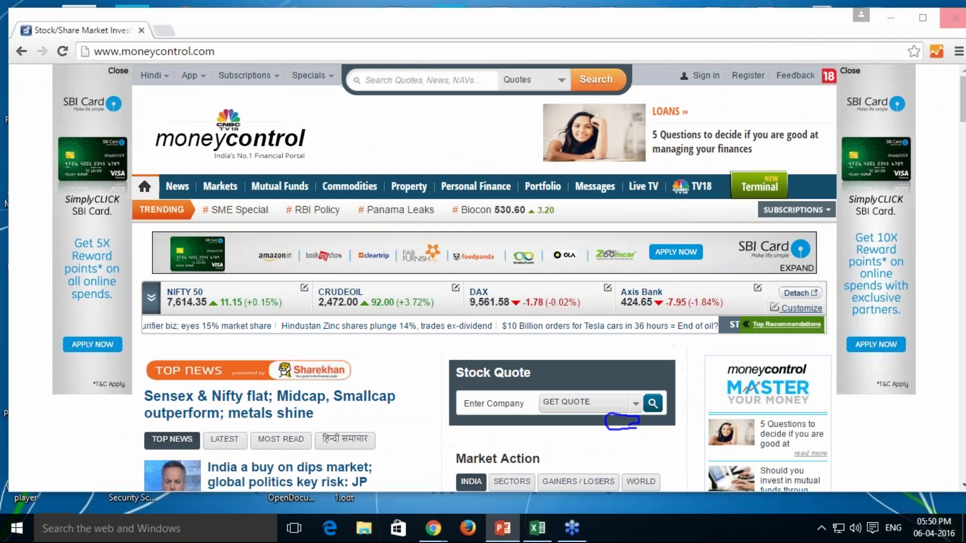
pyautogui.click(891, 18)
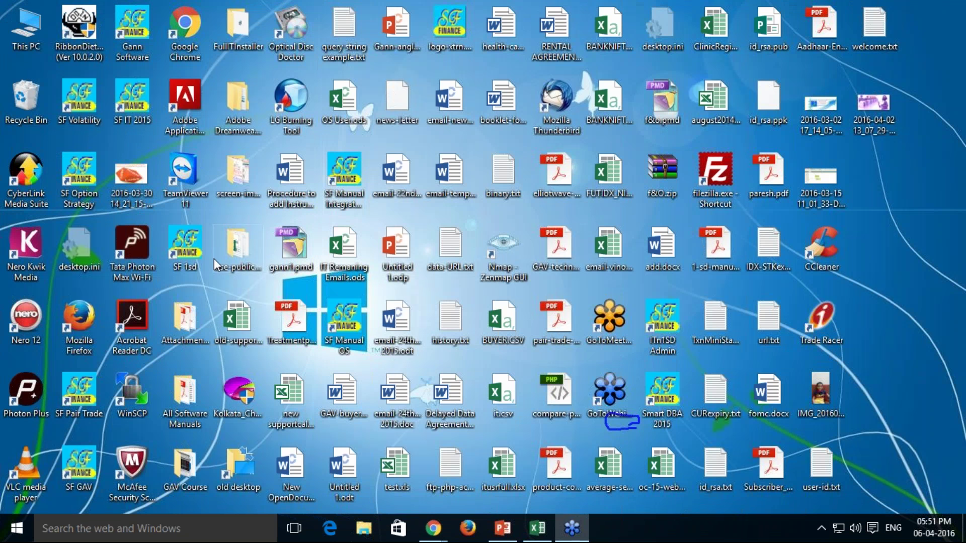
# Launch the SF 1sd program from the desktop and log in with the remembered credentials.
pyautogui.click(198, 255)
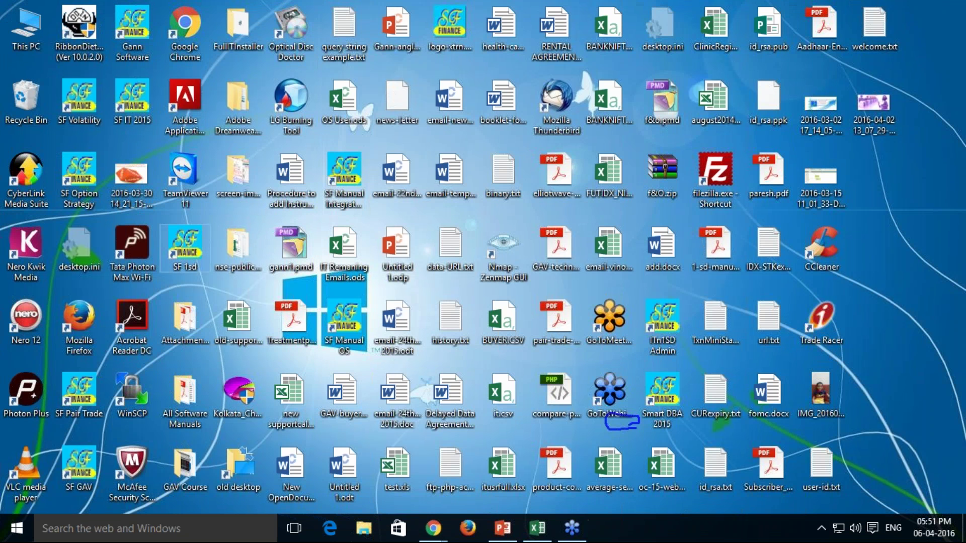
pyautogui.doubleClick(191, 254)
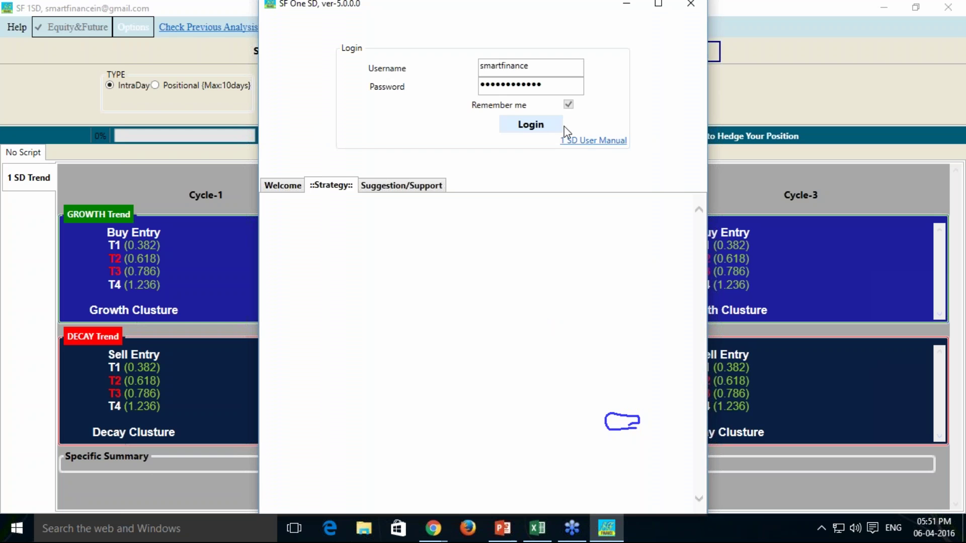
pyautogui.click(529, 127)
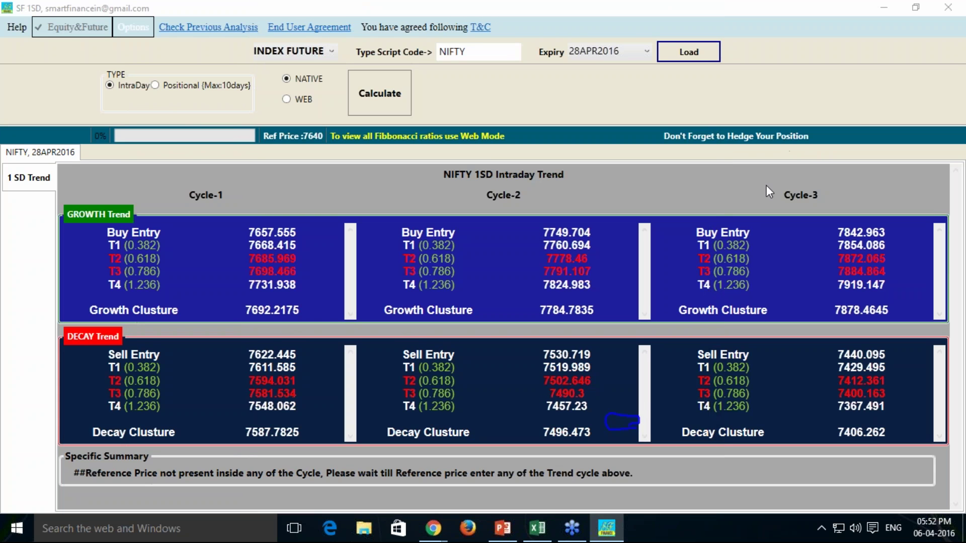
# Mark the NIFTY 1SD Intraday Trend heading and the Cycle-1 Buy Entry, Sell Entry and decay T1 values with the annotation pen.
pyautogui.moveTo(502, 168)
pyautogui.mouseDown()
pyautogui.moveTo(484, 184)
pyautogui.moveTo(511, 184)
pyautogui.mouseUp()
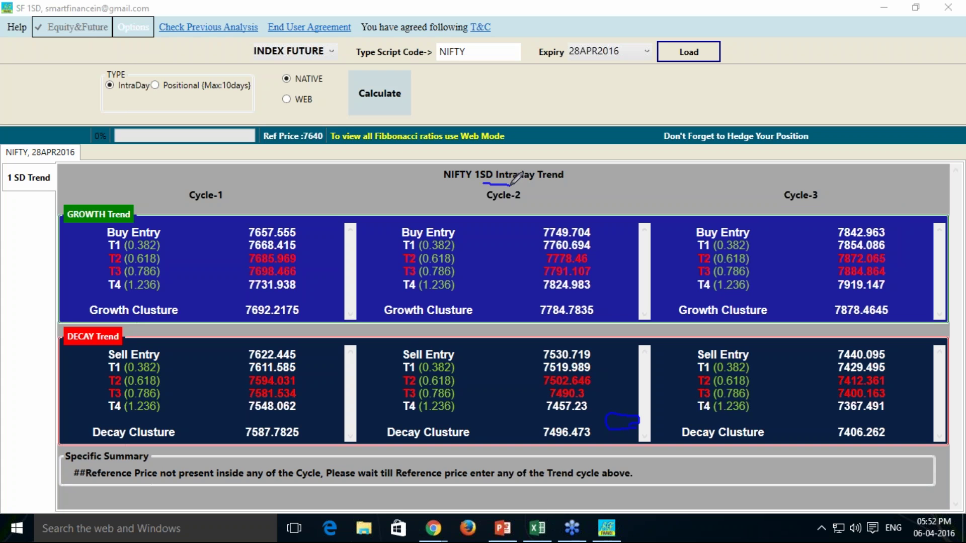
pyautogui.moveTo(228, 233); pyautogui.dragTo(241, 233)
pyautogui.moveTo(308, 228); pyautogui.dragTo(327, 229)
pyautogui.moveTo(220, 354); pyautogui.dragTo(240, 357)
pyautogui.moveTo(306, 366); pyautogui.dragTo(314, 363)
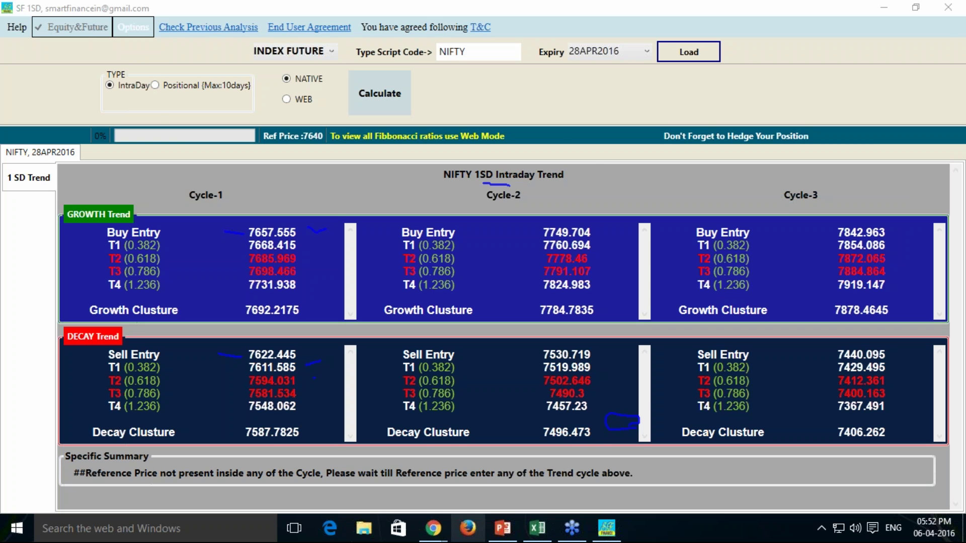
# Erase the pen marks and compare the NSE Nifty quote in Chrome with the highlighted Cycle-1 Sell Entry and T1 values in SF 1SD.
pyautogui.moveTo(433, 529)
pyautogui.click(400, 485)
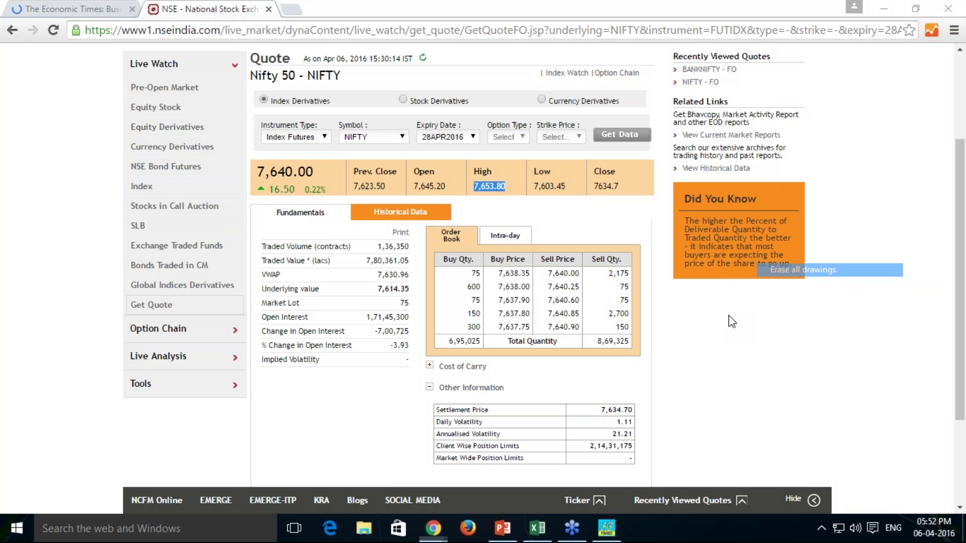
pyautogui.click(612, 540)
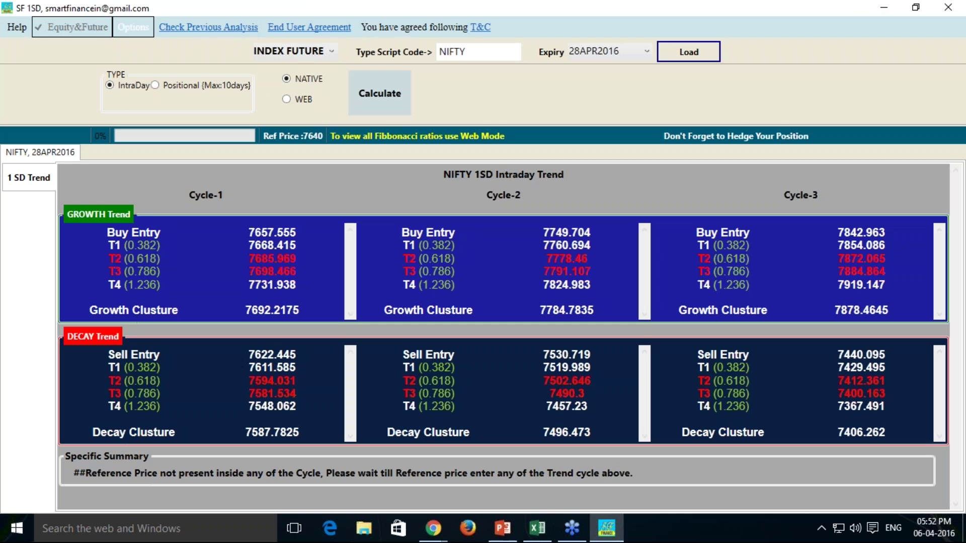
pyautogui.moveTo(297, 354); pyautogui.dragTo(243, 353)
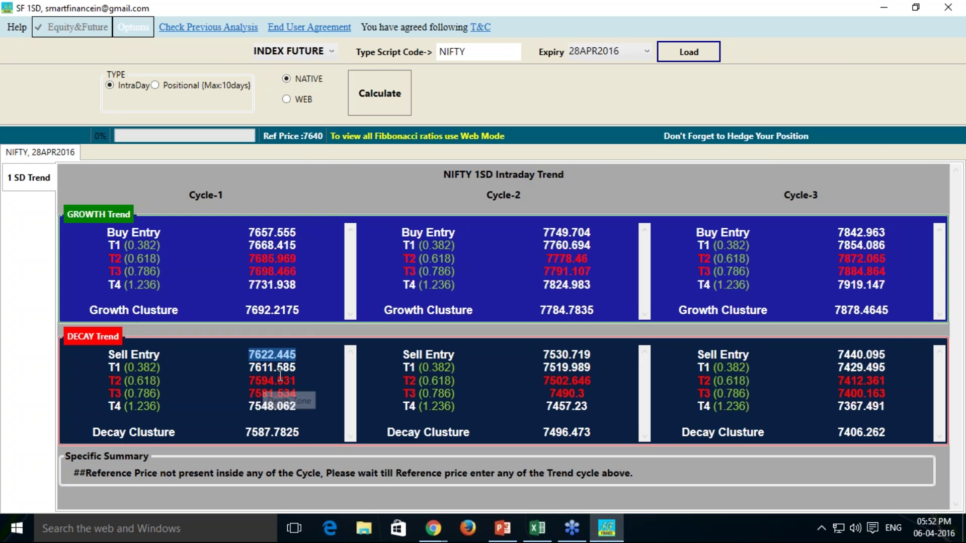
pyautogui.moveTo(297, 372); pyautogui.dragTo(215, 362)
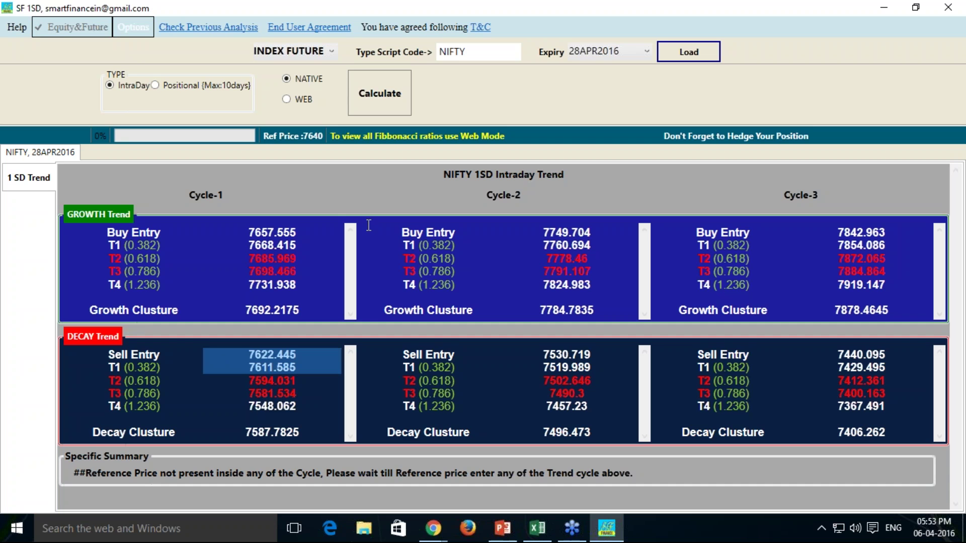
pyautogui.click(760, 31)
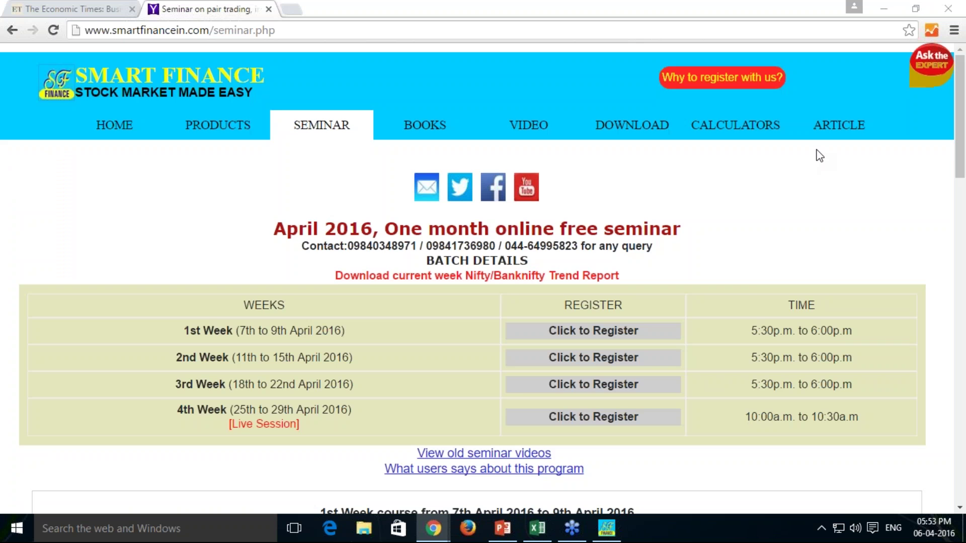
pyautogui.scroll(-3, 483, 277)
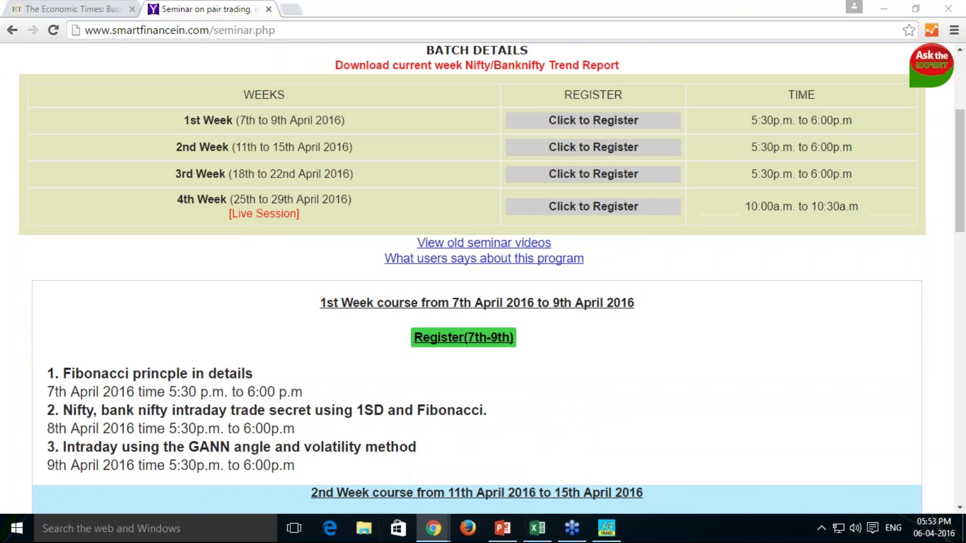
pyautogui.scroll(2, 483, 276)
pyautogui.scroll(-4, 483, 277)
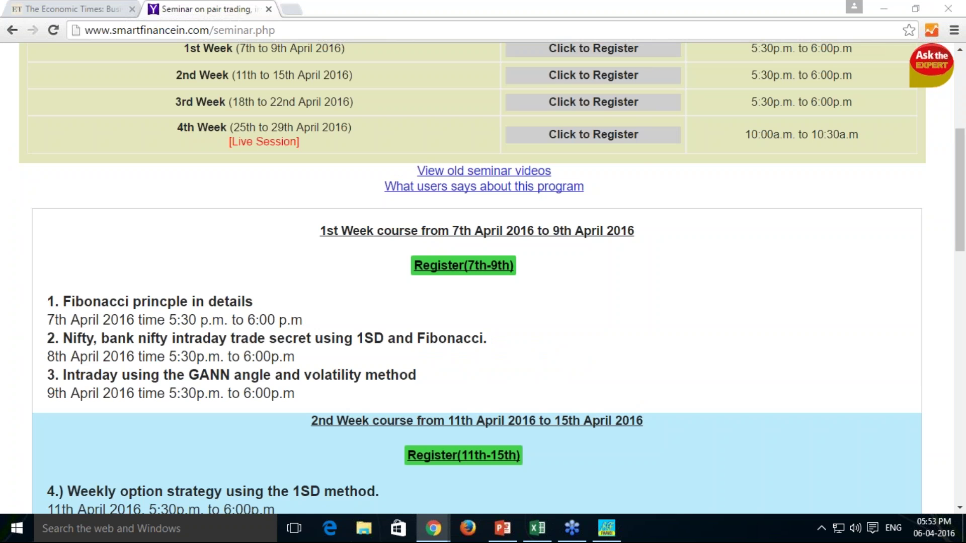
pyautogui.scroll(-3, 483, 277)
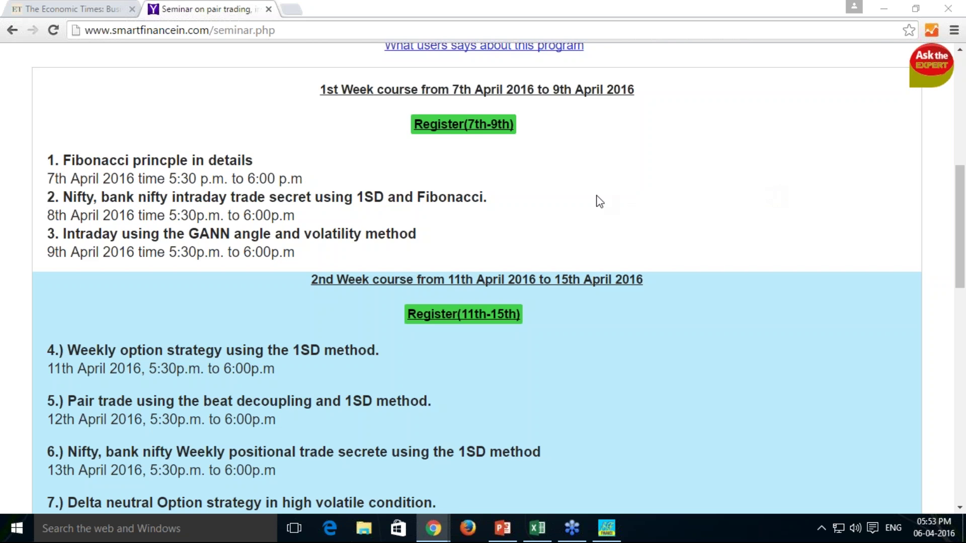
pyautogui.scroll(4, 597, 201)
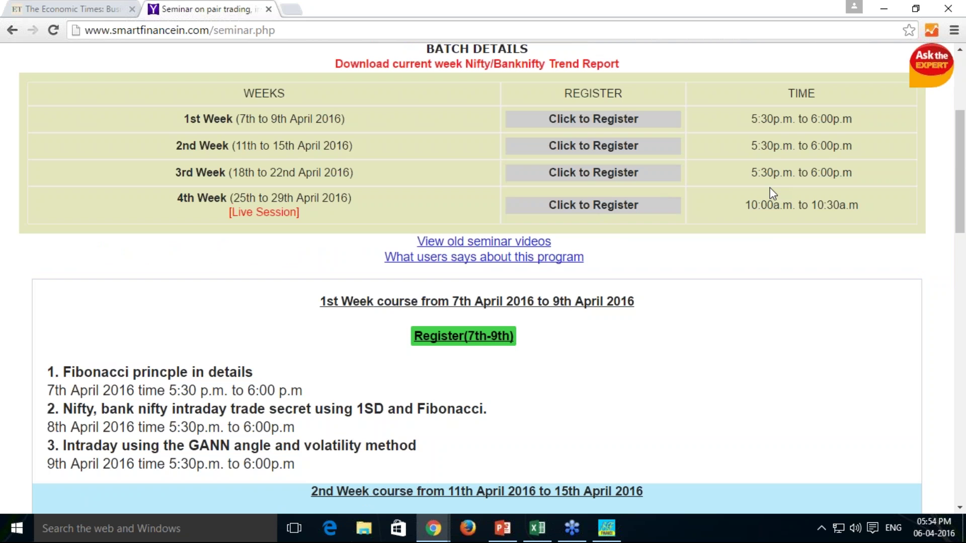
# Underline the 4th Week dates in the batch table with the annotation pen and review the course list down to the 4th week.
pyautogui.hotkey('ctrl', '2')
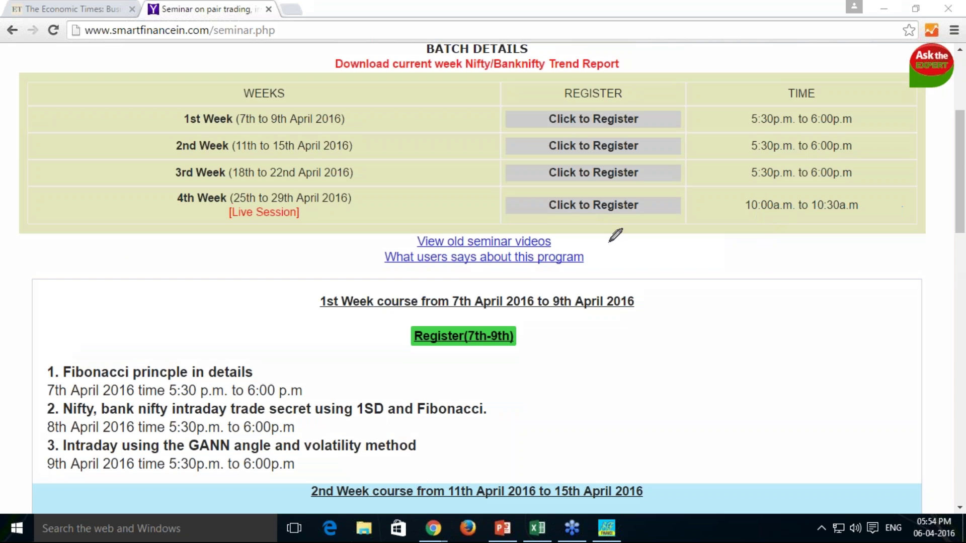
pyautogui.moveTo(282, 204); pyautogui.dragTo(302, 204)
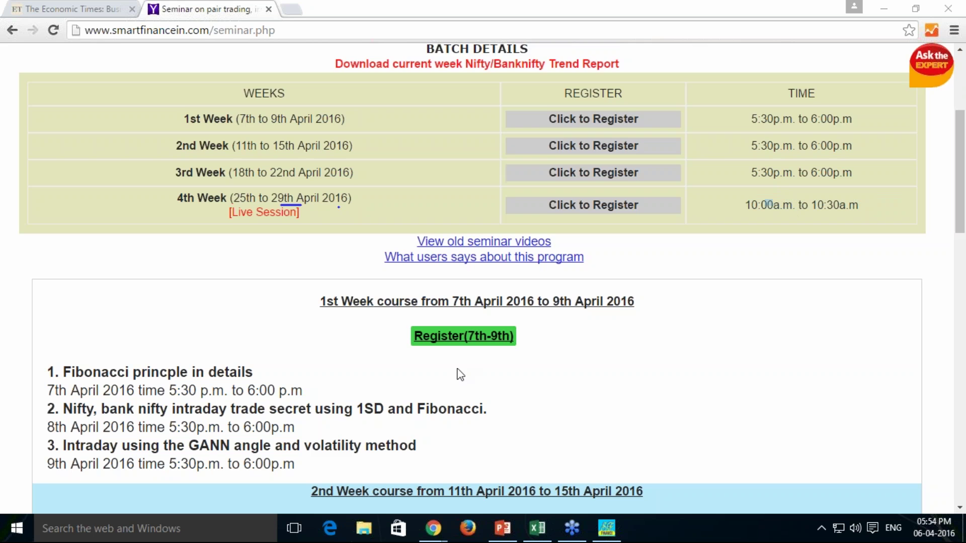
pyautogui.scroll(-3, 490, 367)
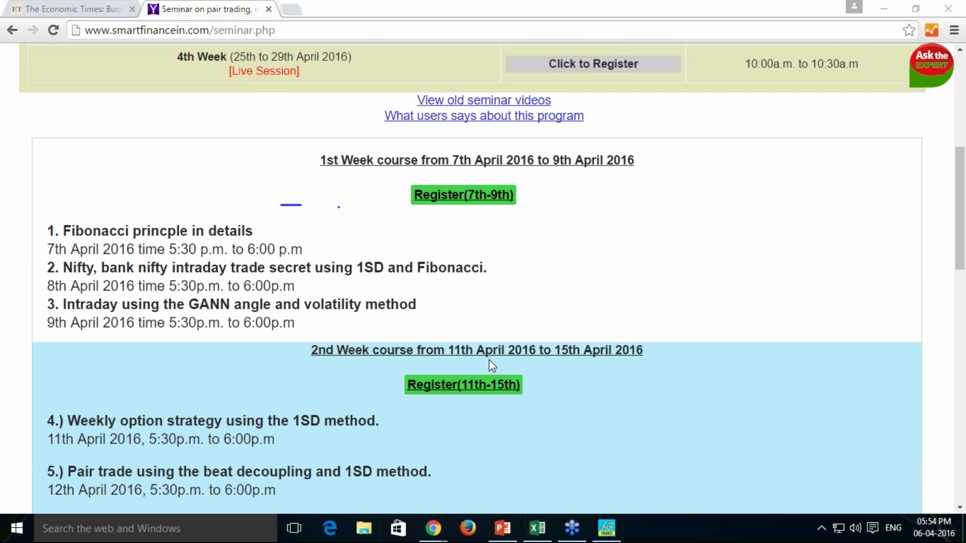
pyautogui.scroll(-3, 492, 365)
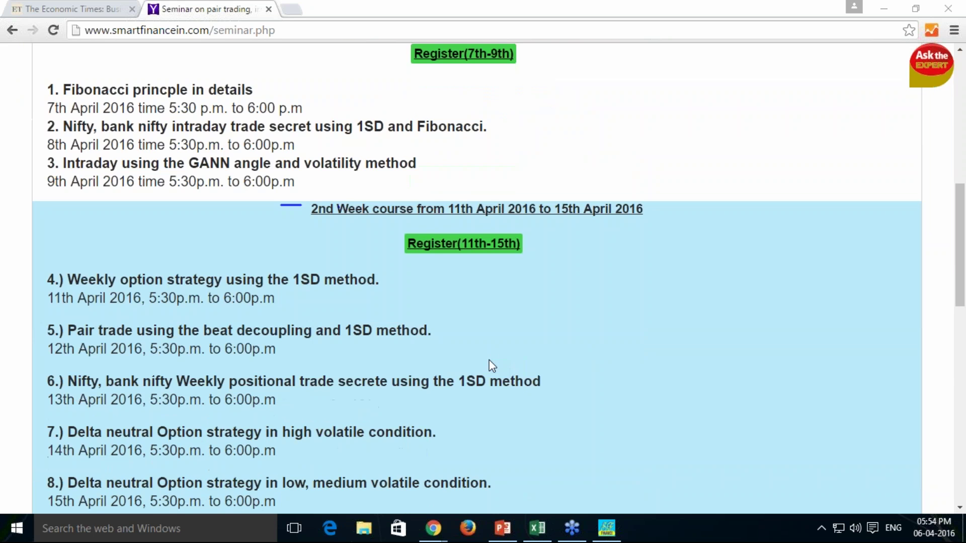
pyautogui.scroll(-6, 492, 366)
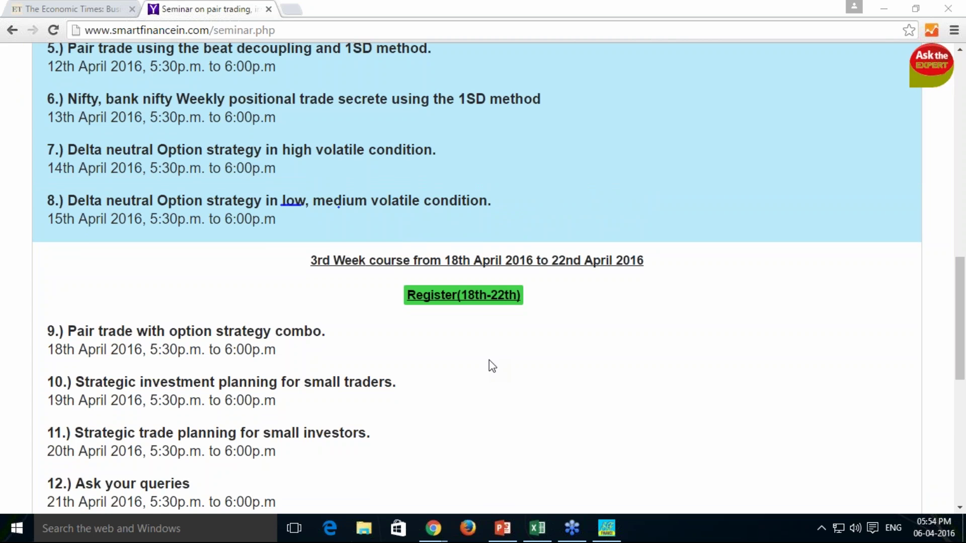
pyautogui.scroll(-4, 493, 366)
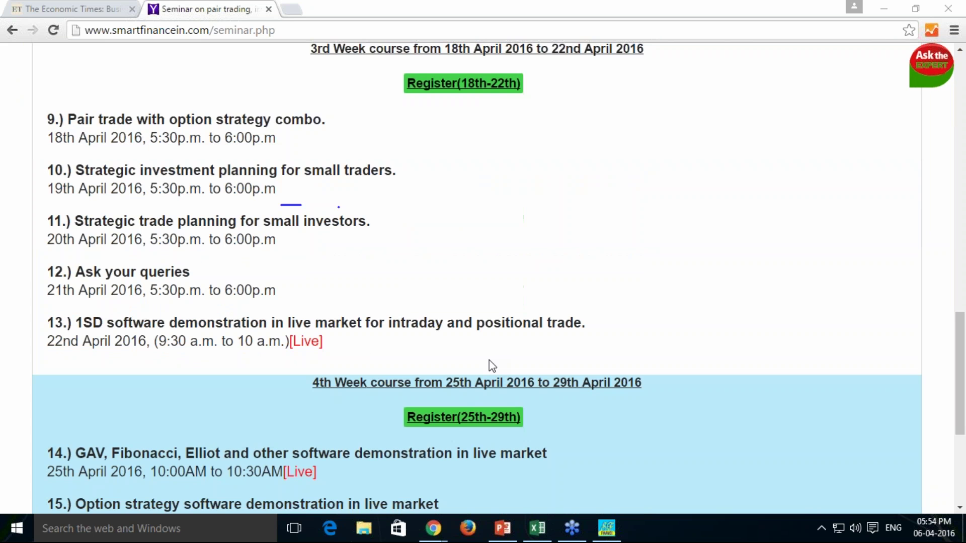
pyautogui.scroll(-4, 492, 366)
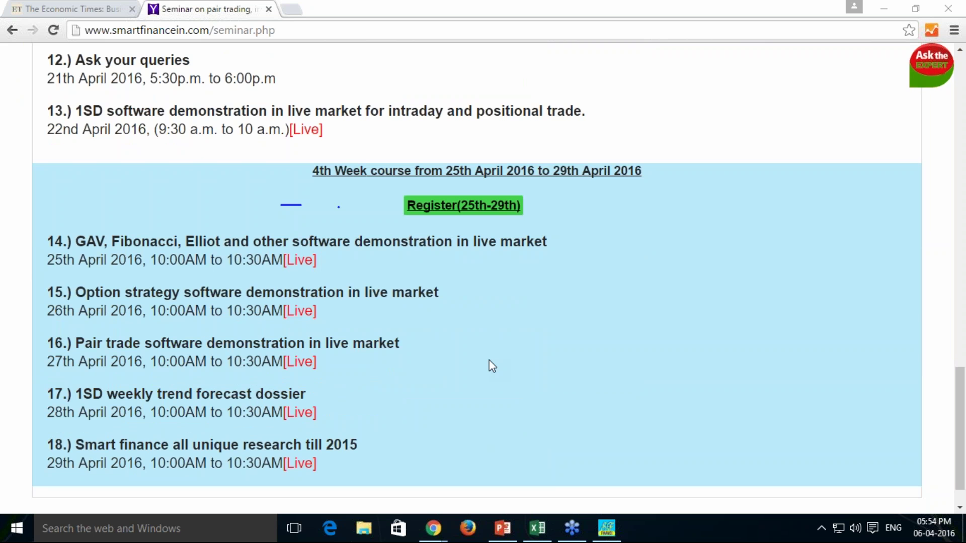
# Go through the whole seminar course list again from the batch table to session 18, and highlight the page's web address.
pyautogui.press('Home')
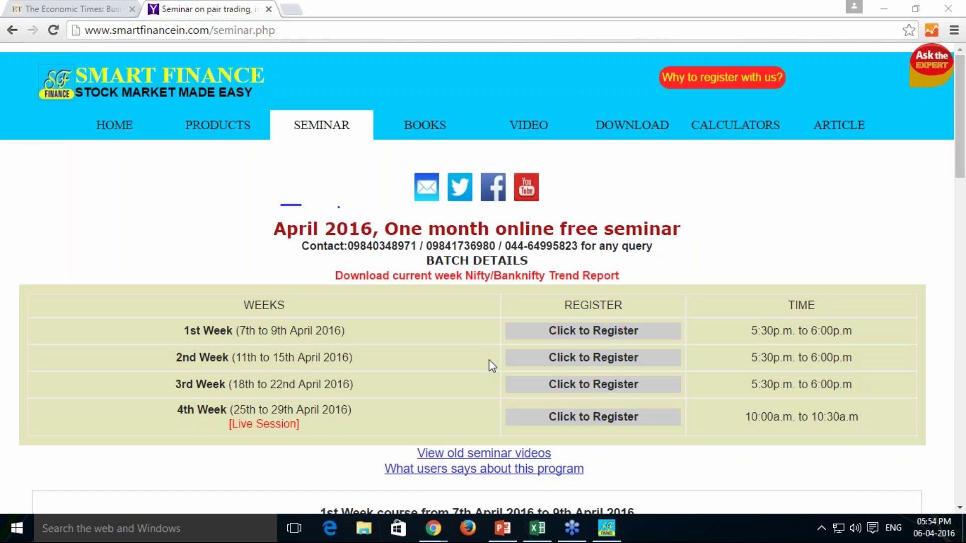
pyautogui.scroll(-8, 492, 366)
pyautogui.scroll(-1, 492, 366)
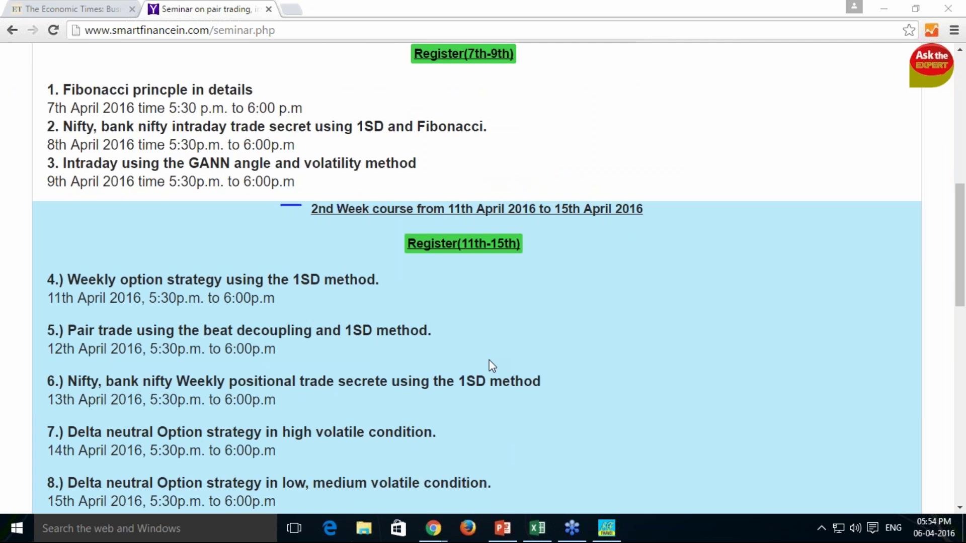
pyautogui.scroll(-4, 492, 366)
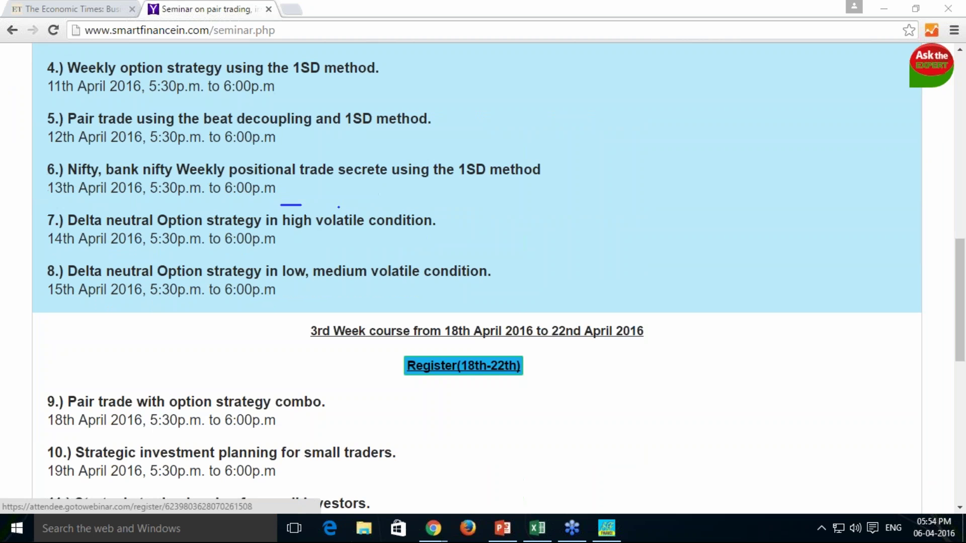
pyautogui.scroll(-6, 492, 366)
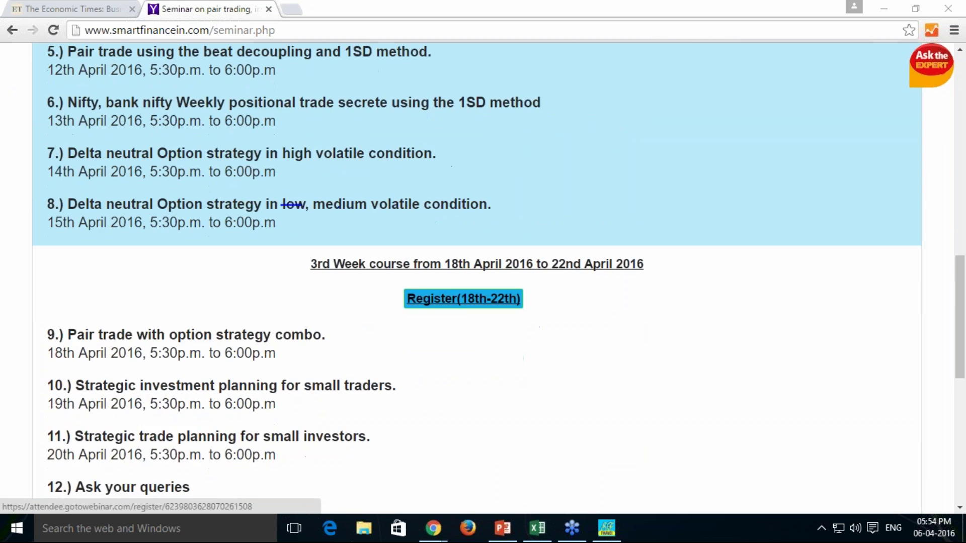
pyautogui.scroll(-5, 492, 366)
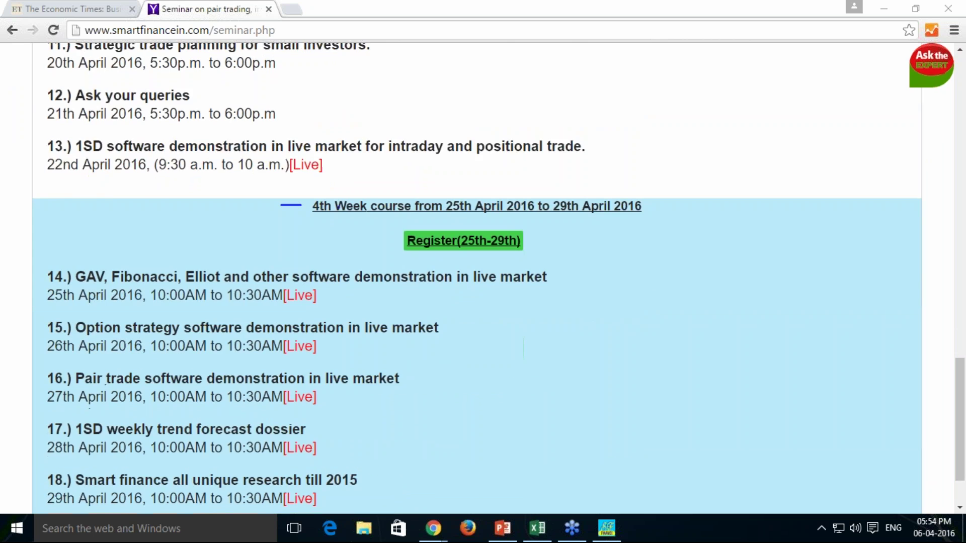
pyautogui.scroll(13, 492, 366)
pyautogui.scroll(9, 559, 342)
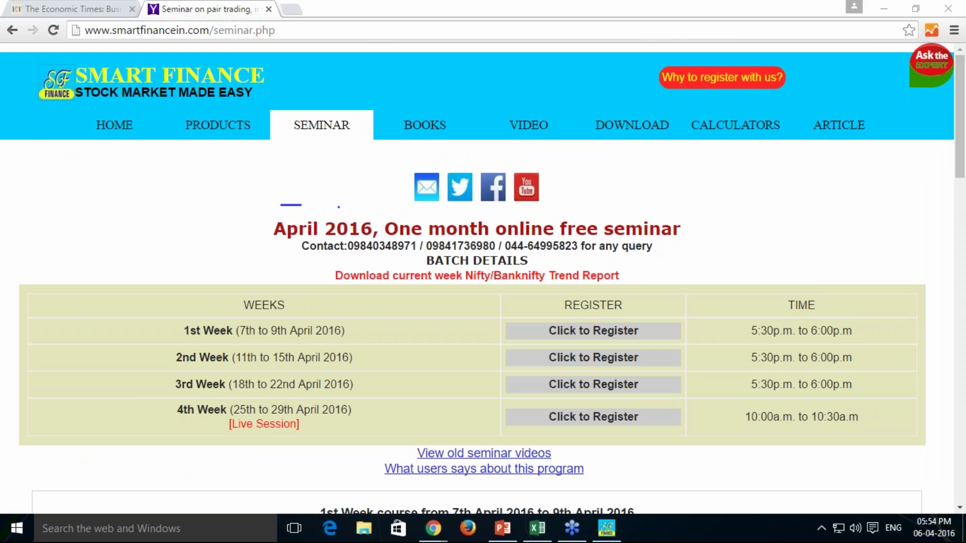
pyautogui.click(180, 30)
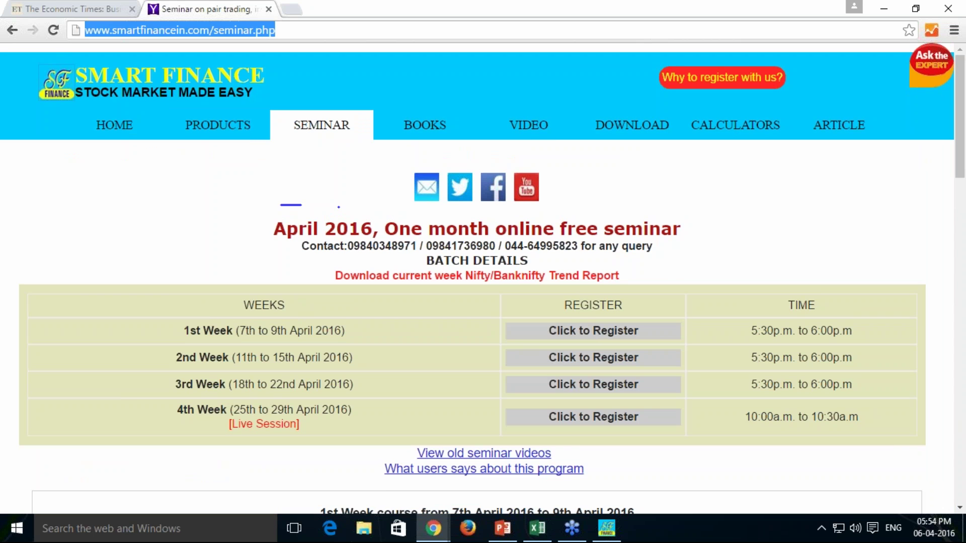